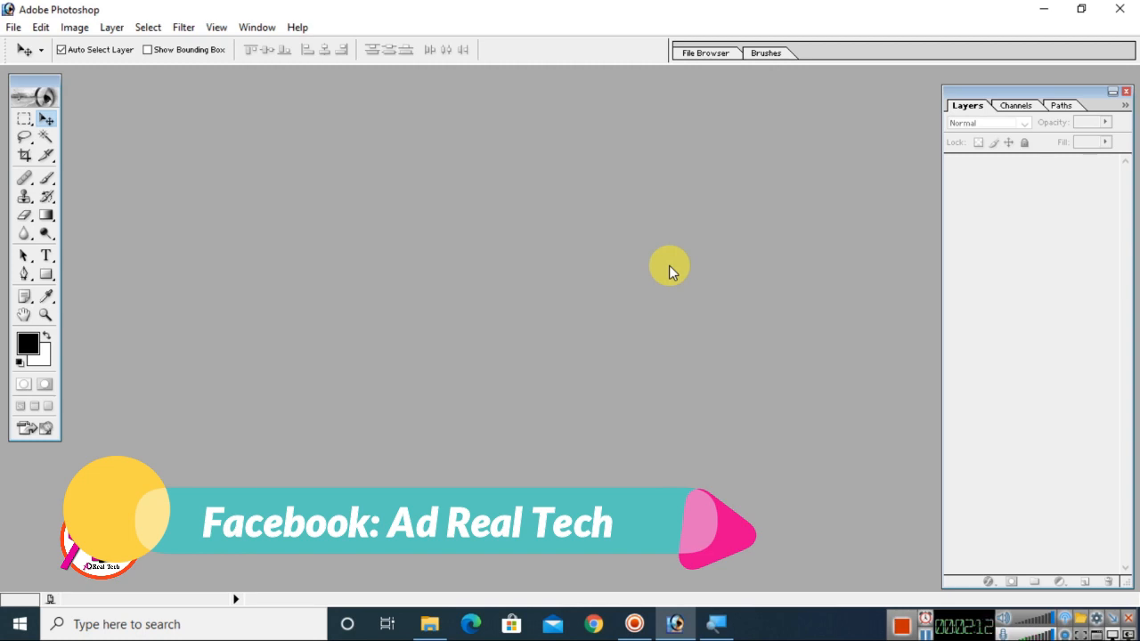
- Open the portrait of the woman in the white polo shirt from the Downloads folder in Photoshop
left_click(427, 621)
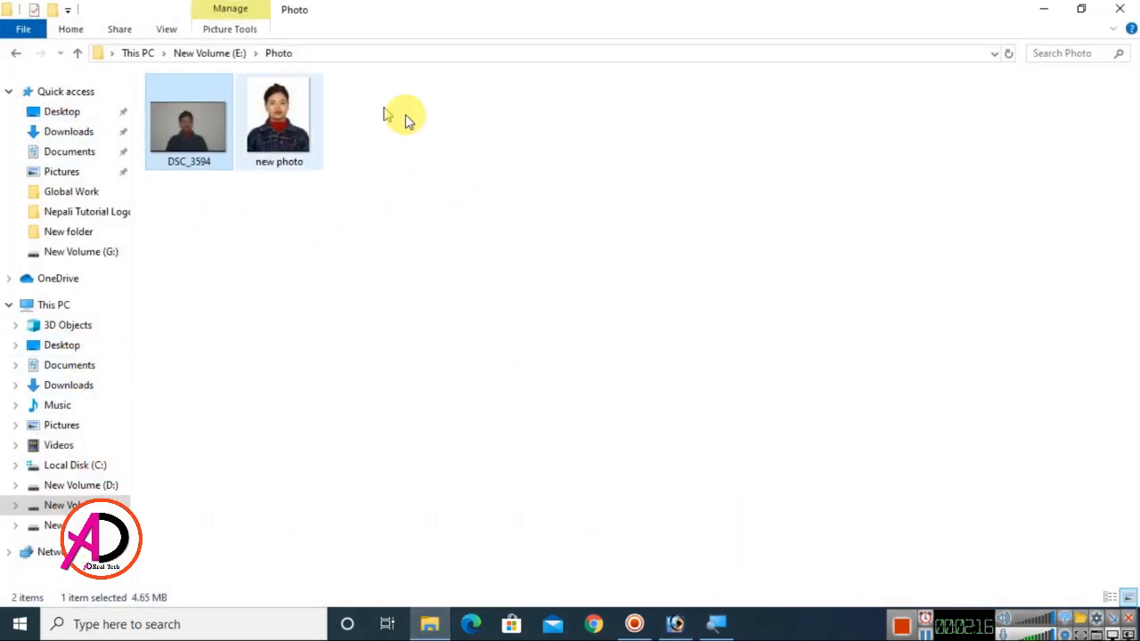
left_click(62, 385)
left_click_drag(538, 401, 437, 265)
left_click_drag(234, 85, 354, 158)
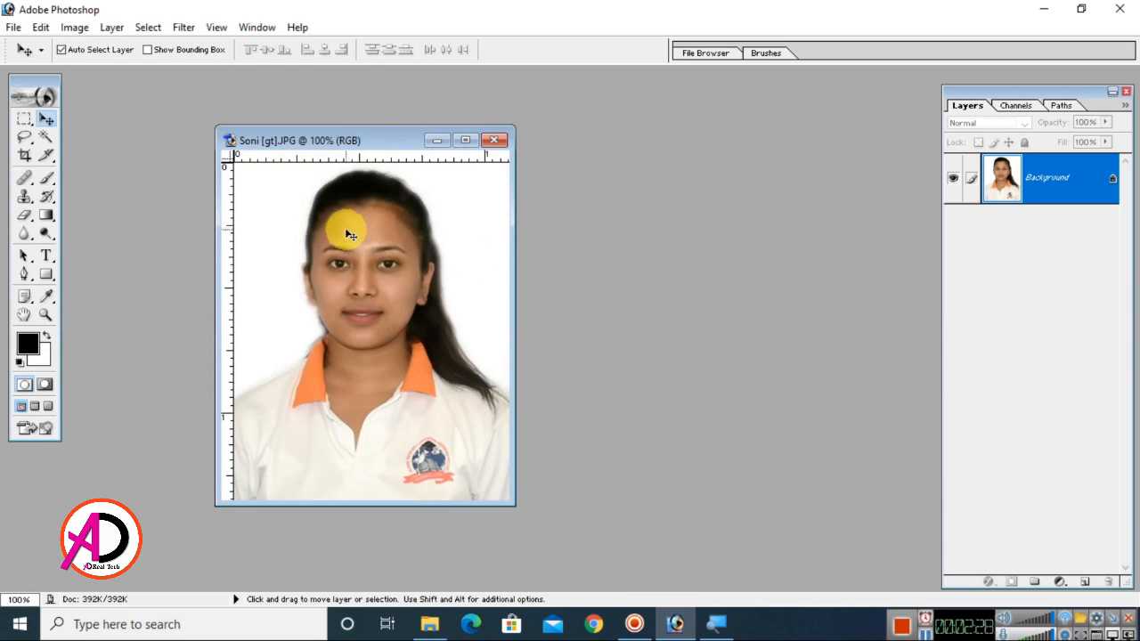
mouse_move(378, 138)
left_mouse_down()
mouse_move(432, 114)
mouse_move(384, 136)
left_mouse_up()
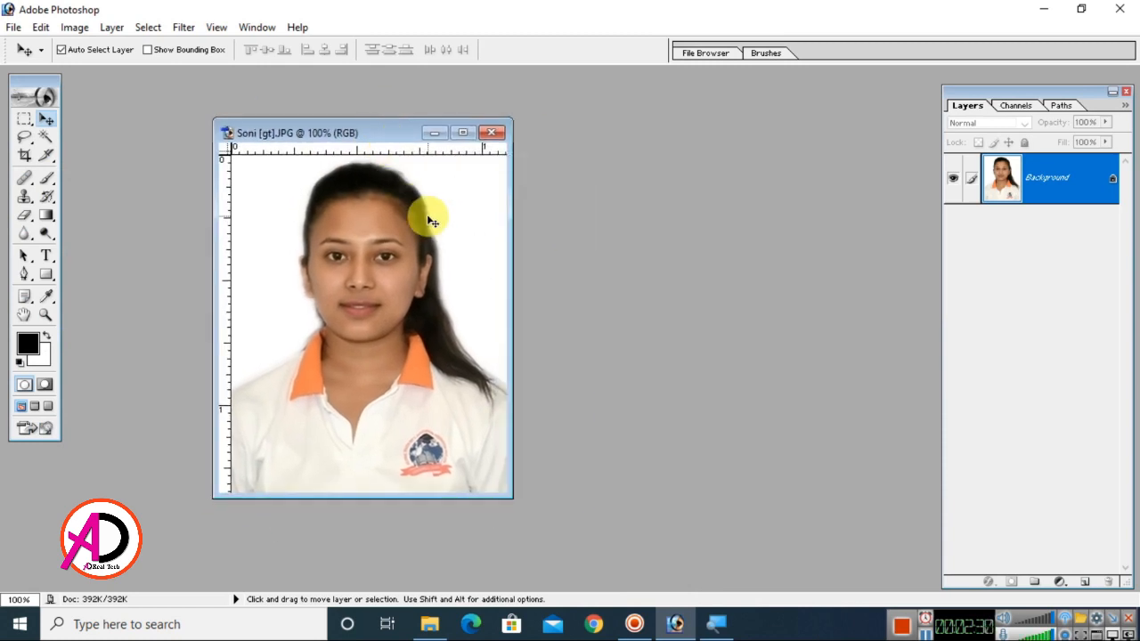
- Crop the portrait to 1.1 in wide by 1.35 in high at 300 pixels/inch, framing the head and shoulders
left_click(22, 158)
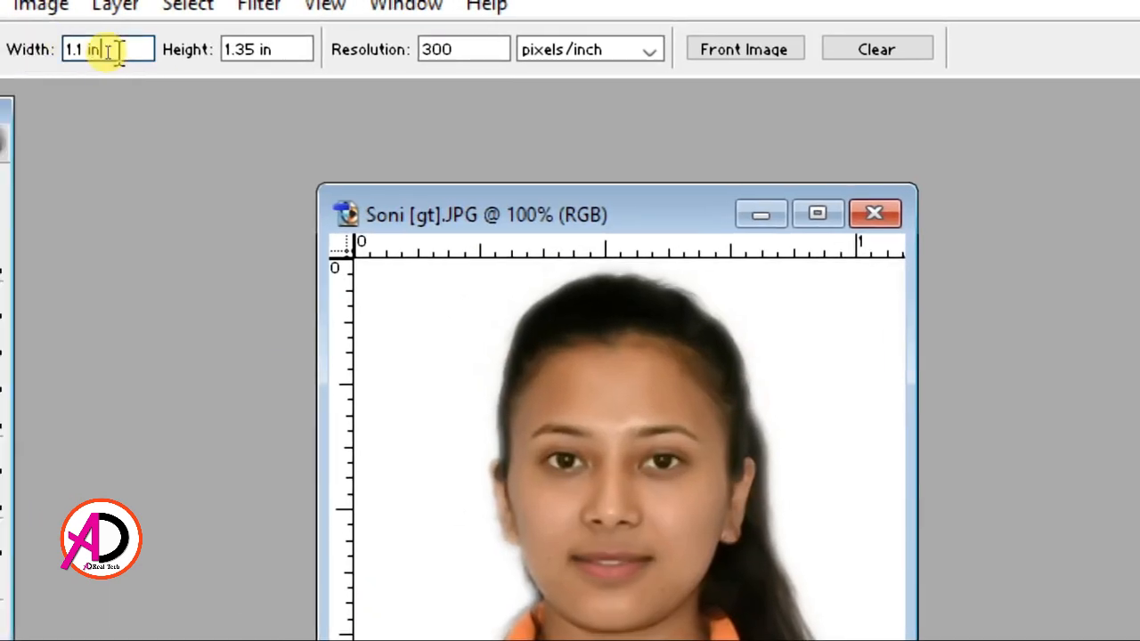
left_click_drag(102, 51, 46, 64)
left_click_drag(300, 49, 202, 46)
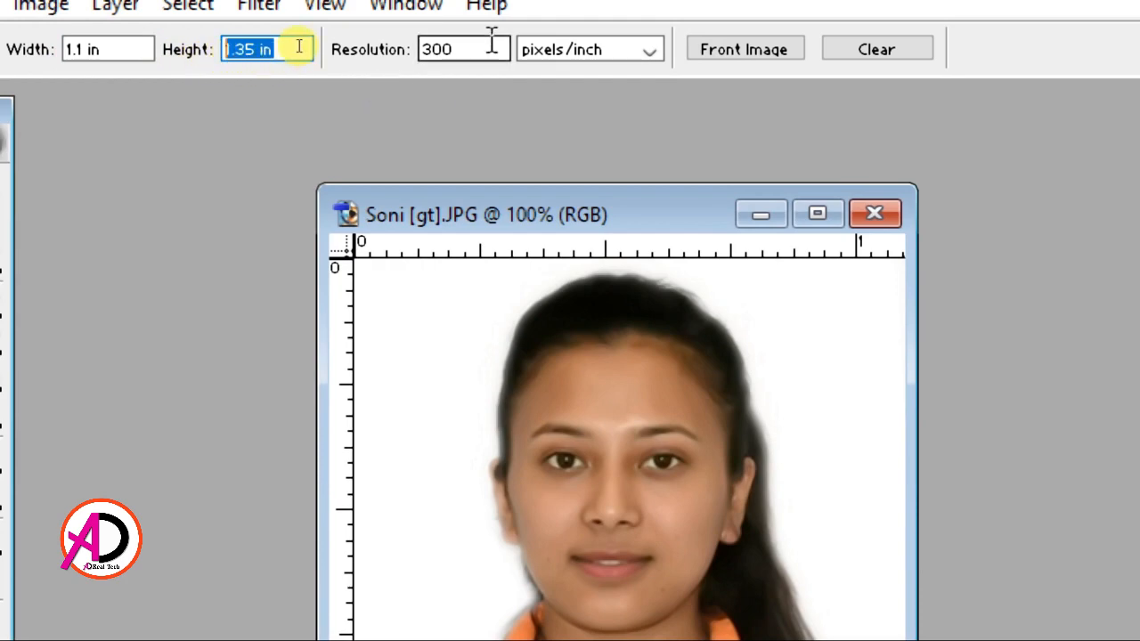
left_click_drag(490, 46, 409, 51)
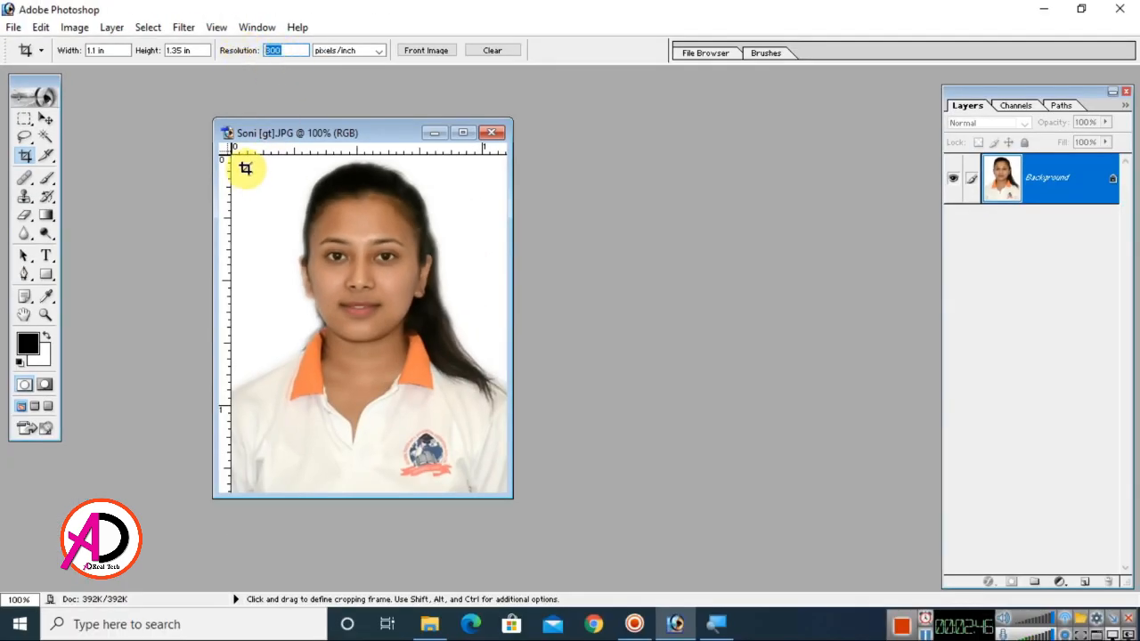
mouse_move(241, 170)
left_mouse_down()
mouse_move(362, 257)
mouse_move(506, 418)
mouse_move(514, 495)
left_mouse_up()
left_click_drag(471, 450, 457, 419)
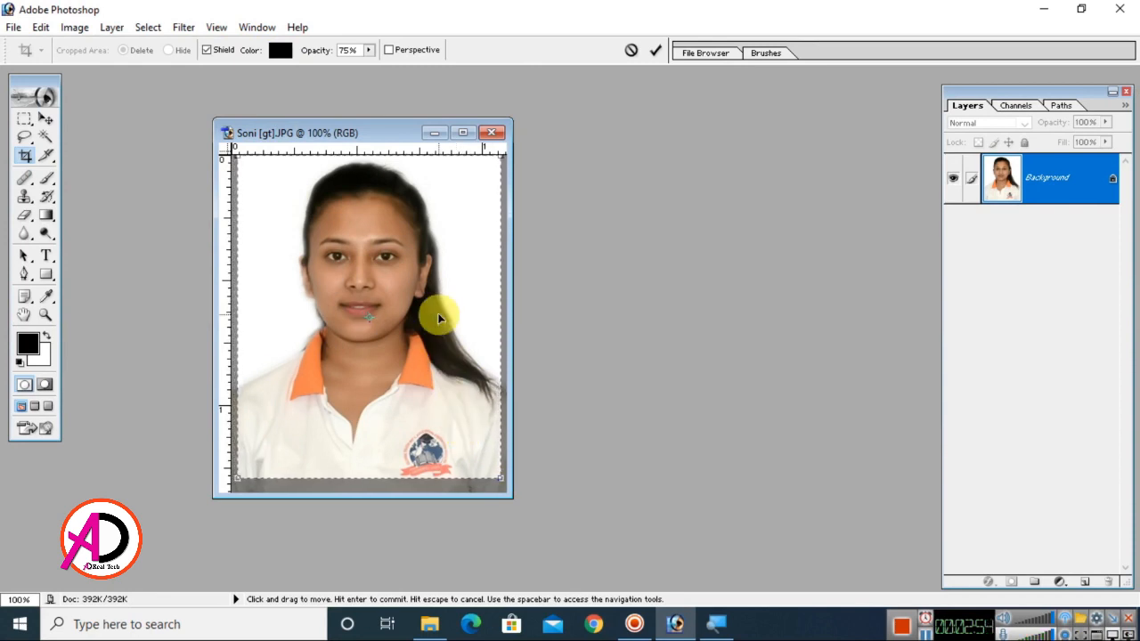
key("Return")
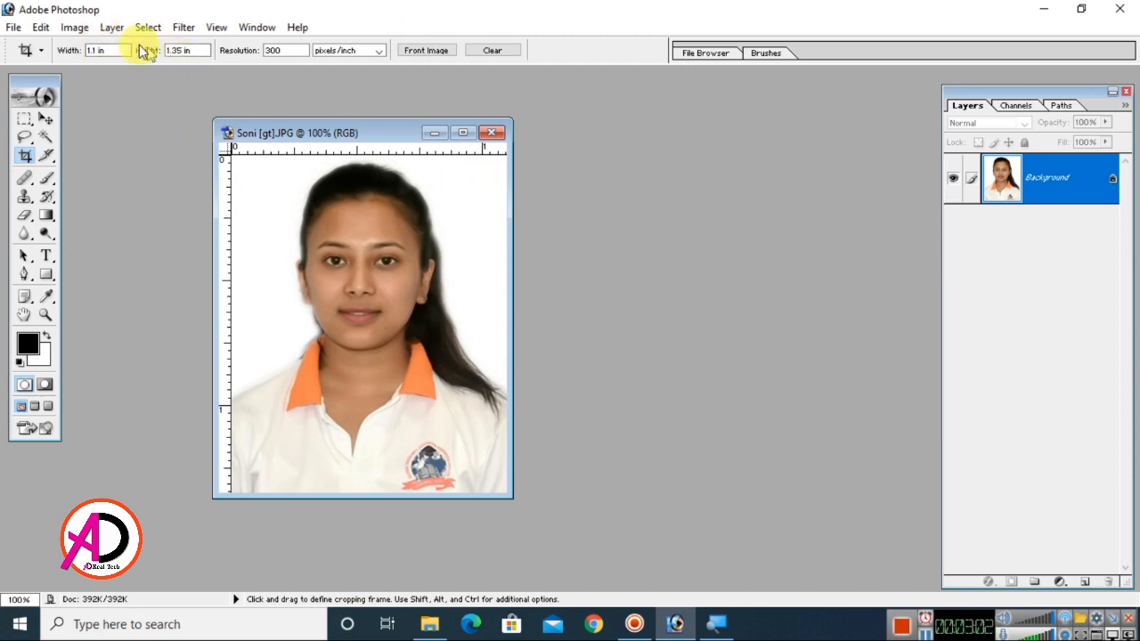
- Create a white RGB document with the 4 x 6 inch preset at 300 pixels/inch and place it beside the portrait
left_click(12, 28)
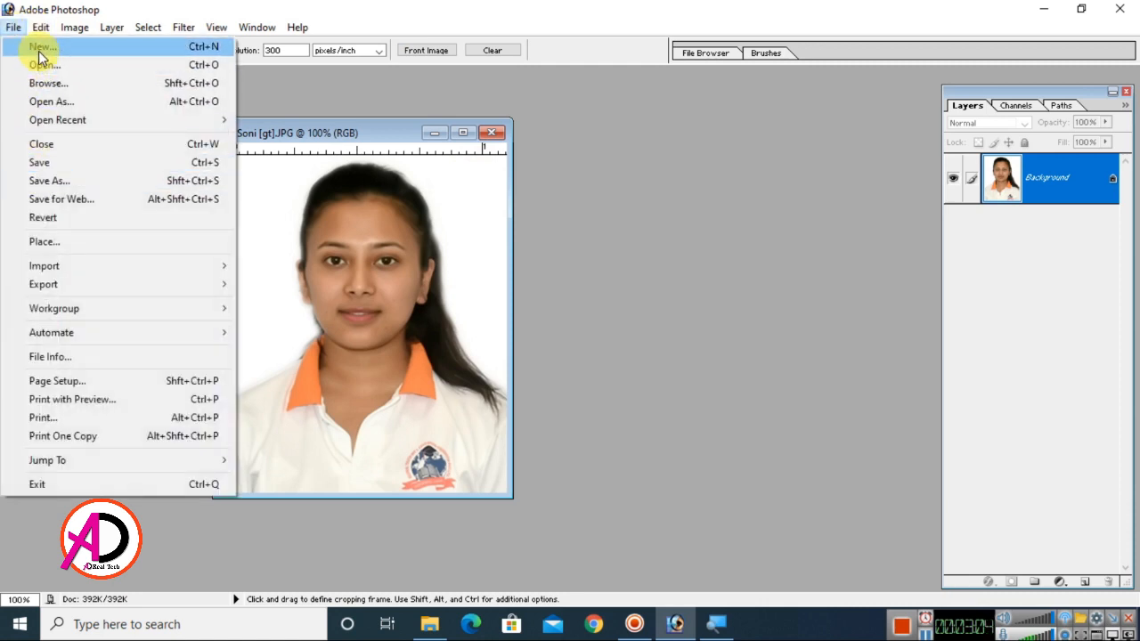
left_click(39, 50)
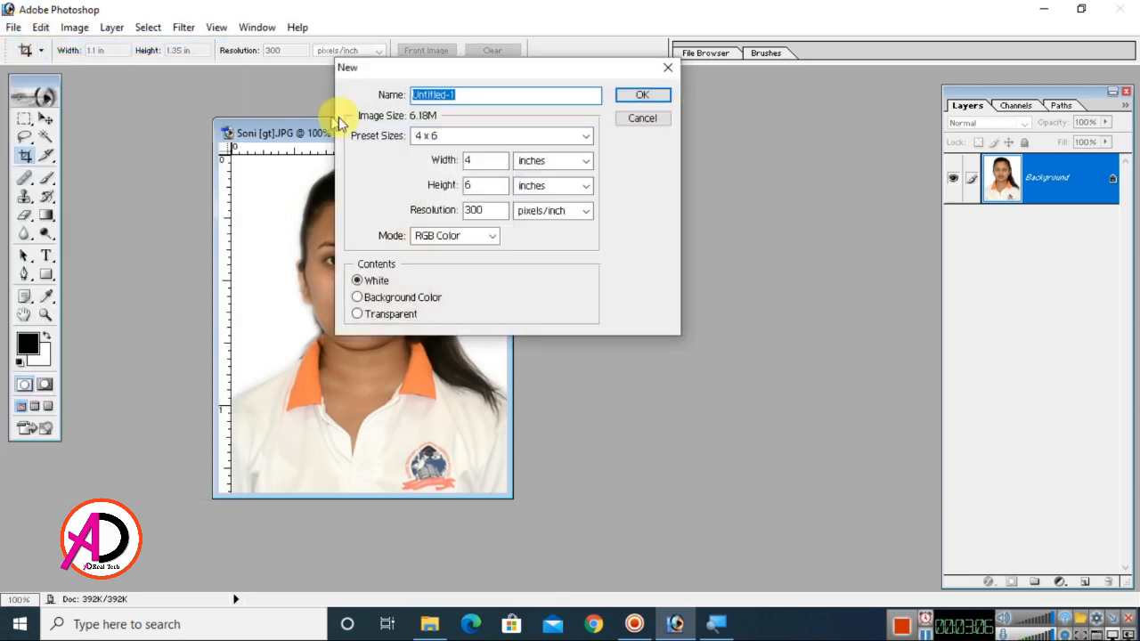
left_click(494, 138)
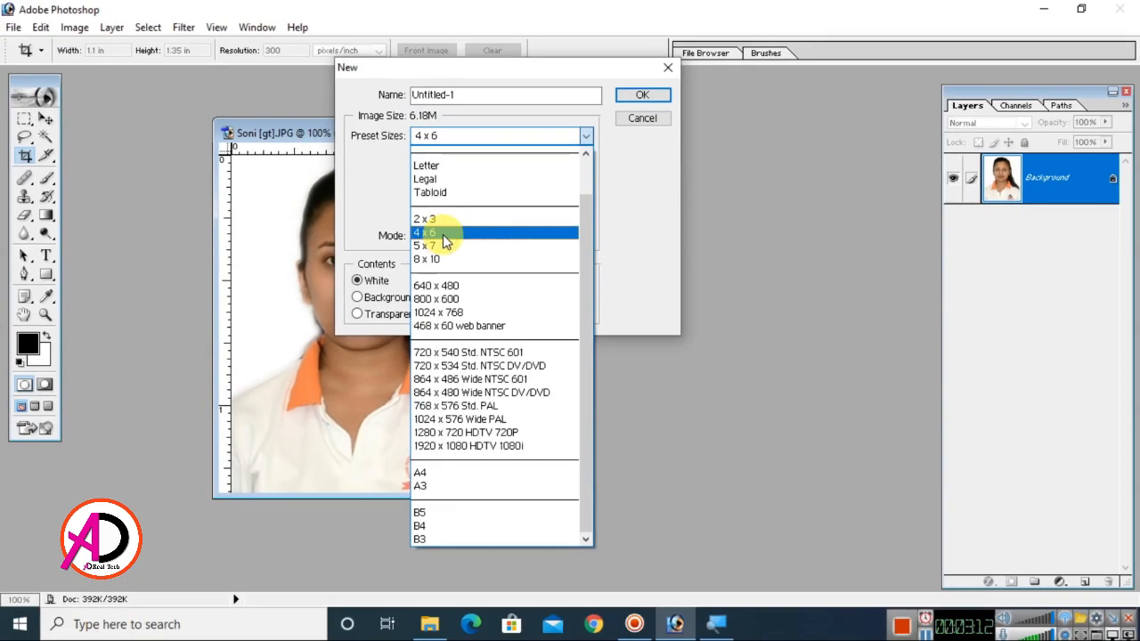
left_click(488, 232)
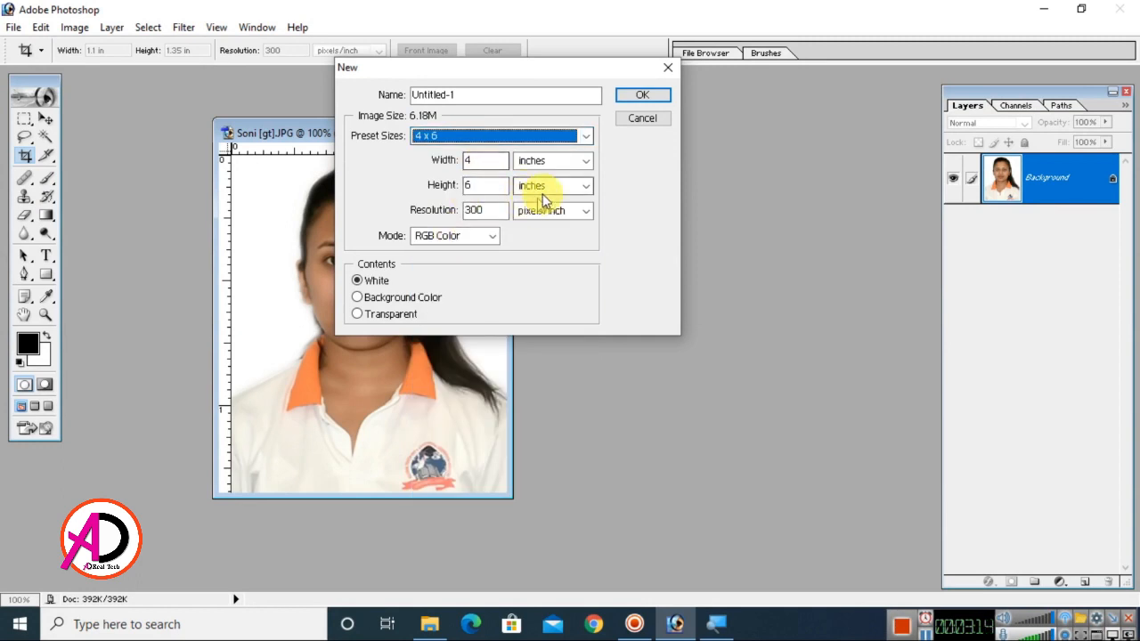
left_click(643, 95)
left_click(641, 96)
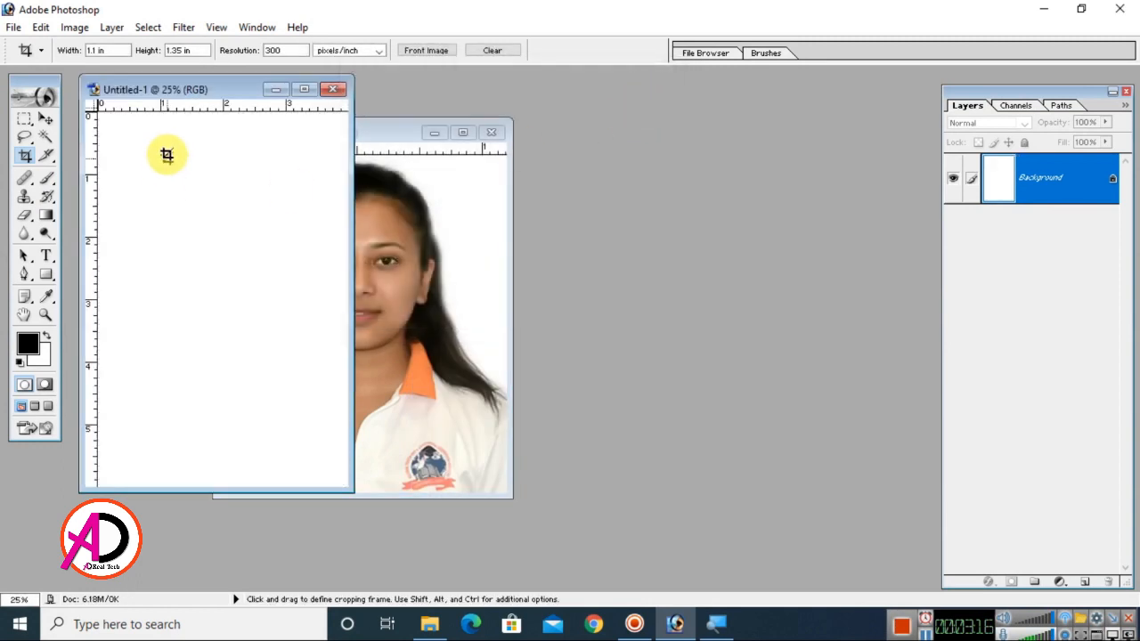
left_click_drag(204, 84, 574, 72)
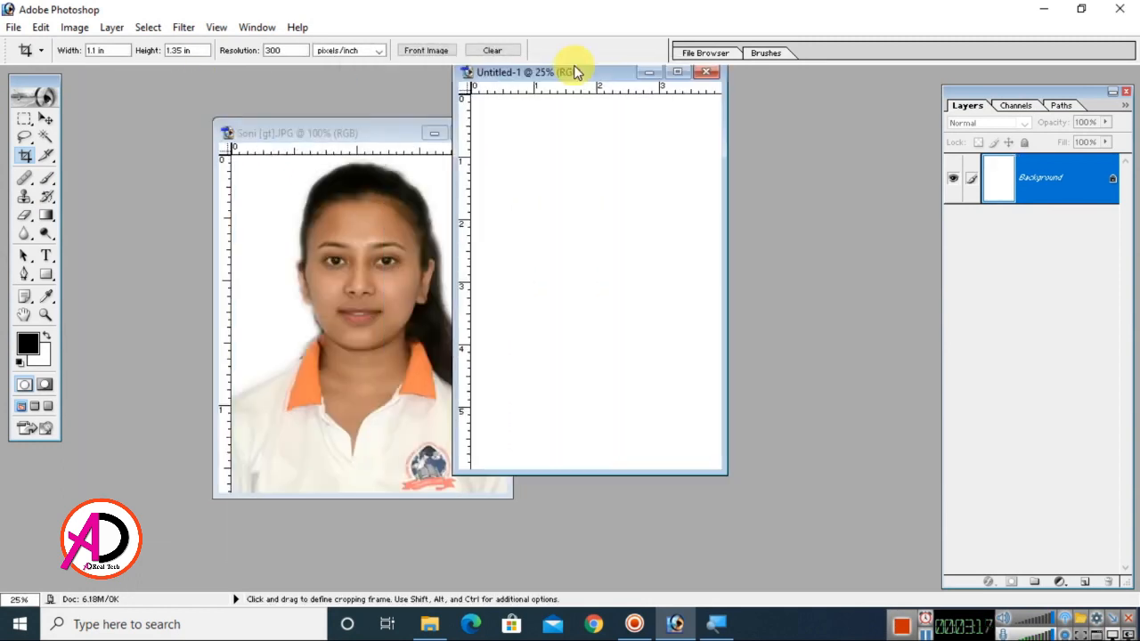
- Copy the entire cropped portrait and paste it into the blank 4 x 6 document
left_click(46, 119)
left_click_drag(321, 173, 596, 182)
key("ctrl+z")
left_click(405, 257)
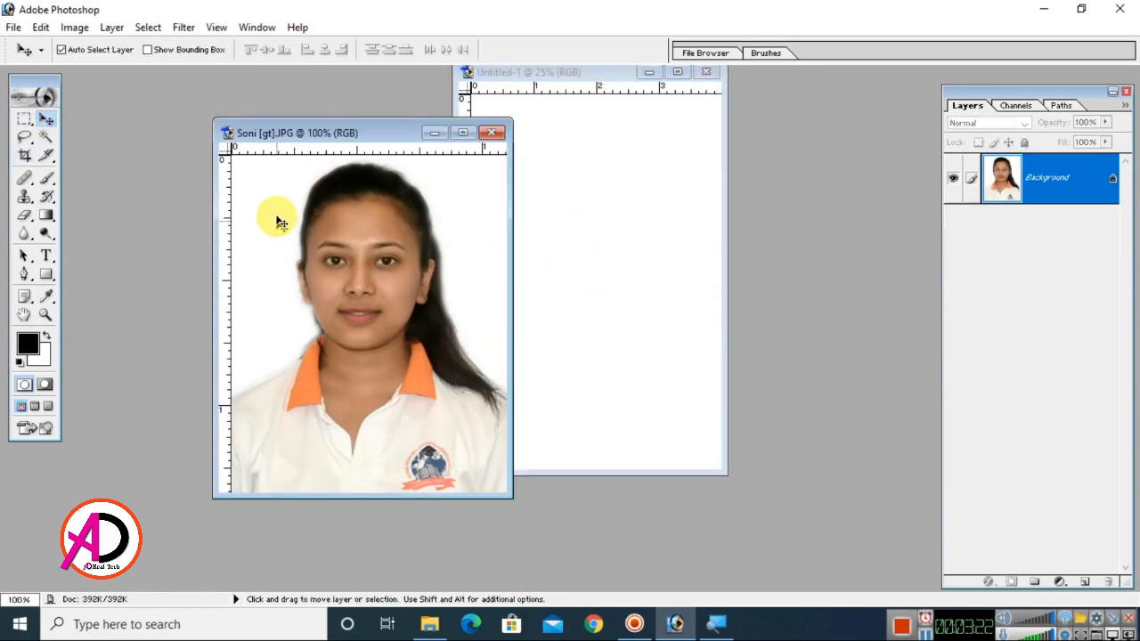
key("ctrl+a")
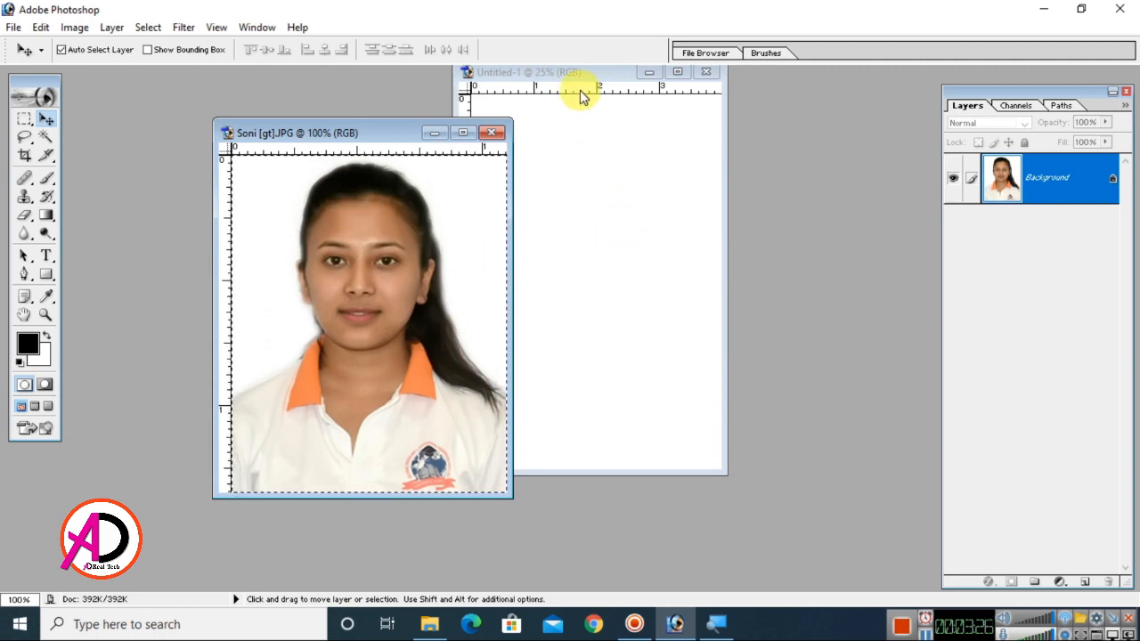
left_click(588, 178)
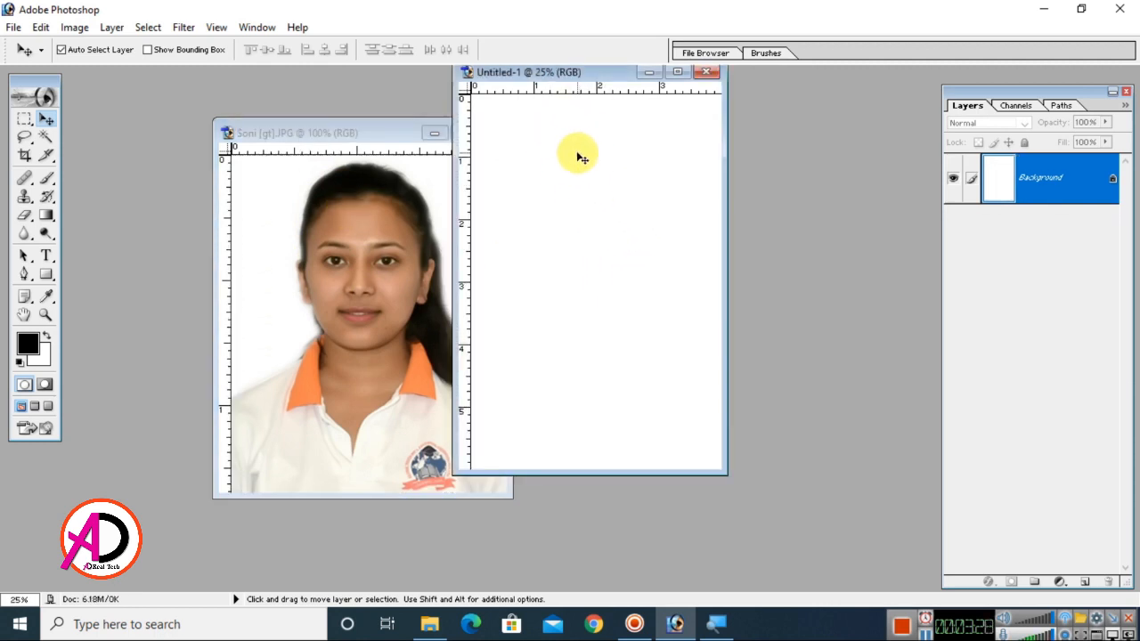
key("ctrl+v")
mouse_move(594, 307)
left_mouse_down()
mouse_move(582, 318)
mouse_move(581, 294)
left_mouse_up()
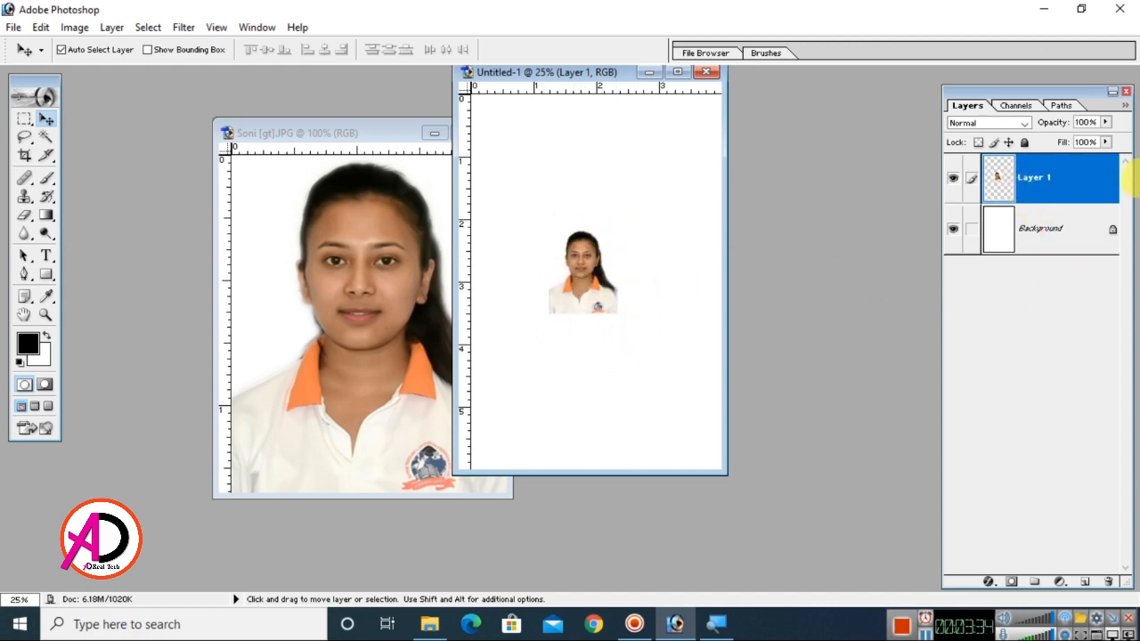
- Add a 2 px black centered stroke around the pasted portrait
left_click(40, 28)
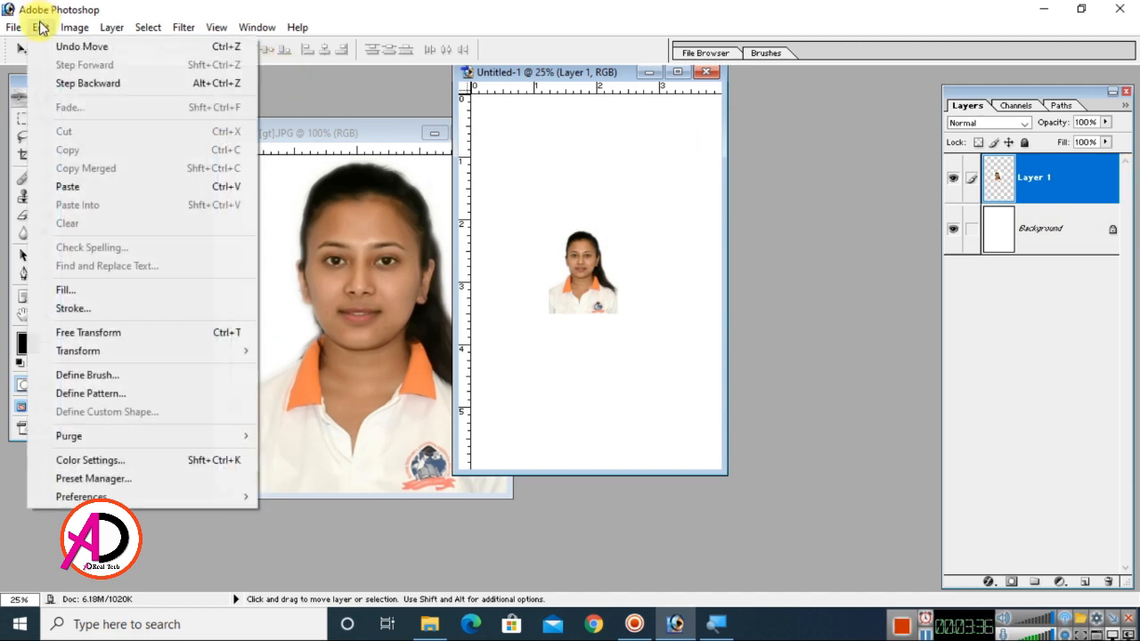
left_click(71, 308)
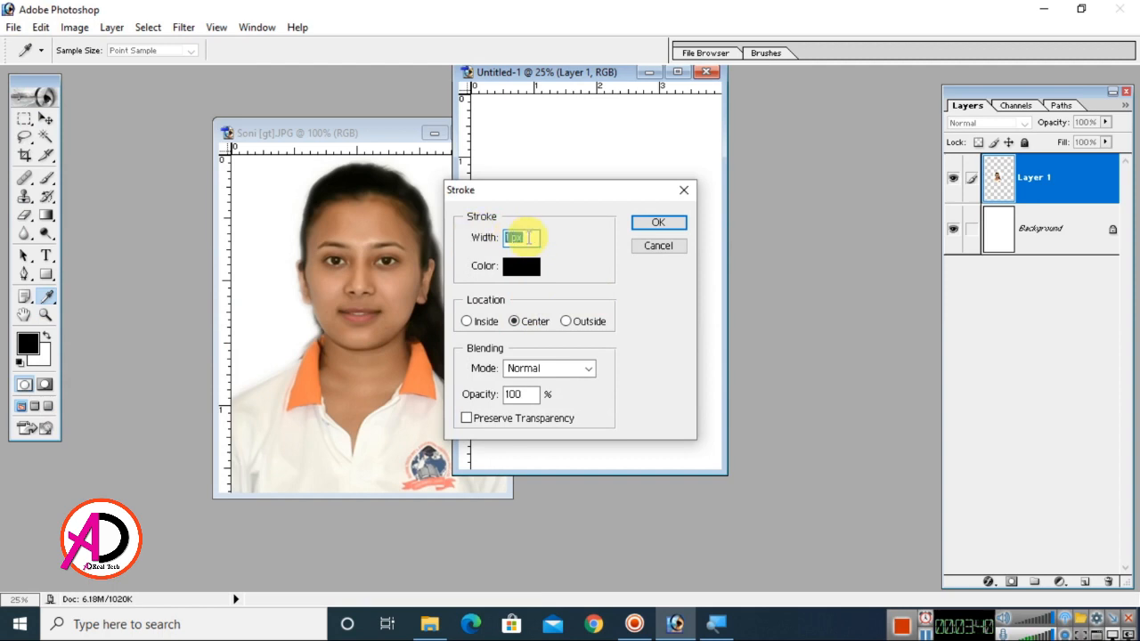
type("2")
left_click(533, 268)
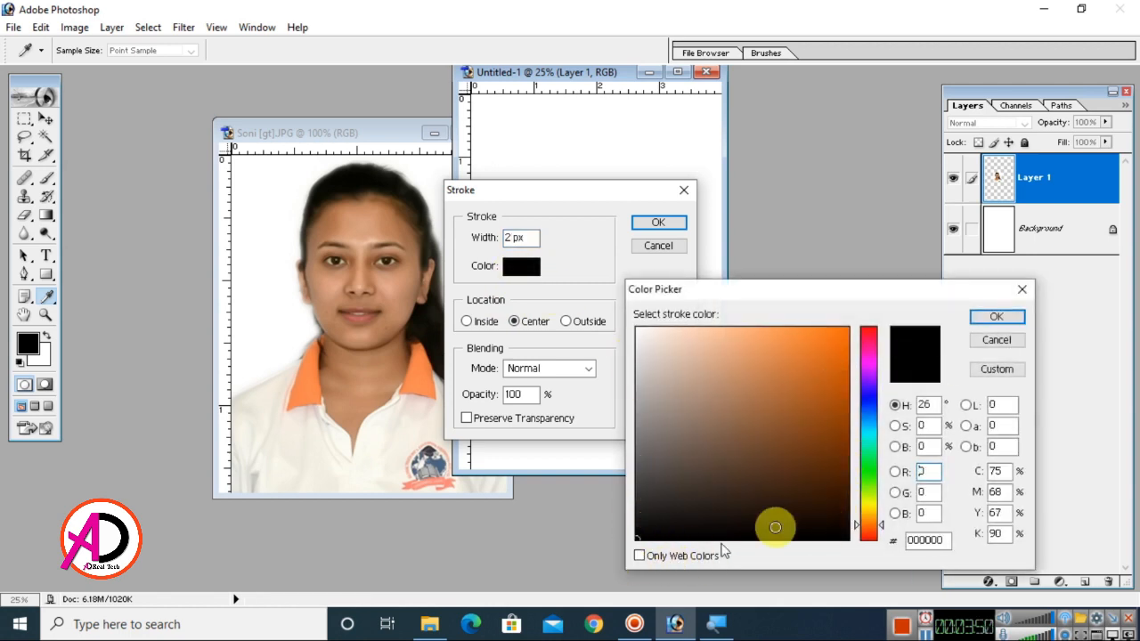
left_click(994, 323)
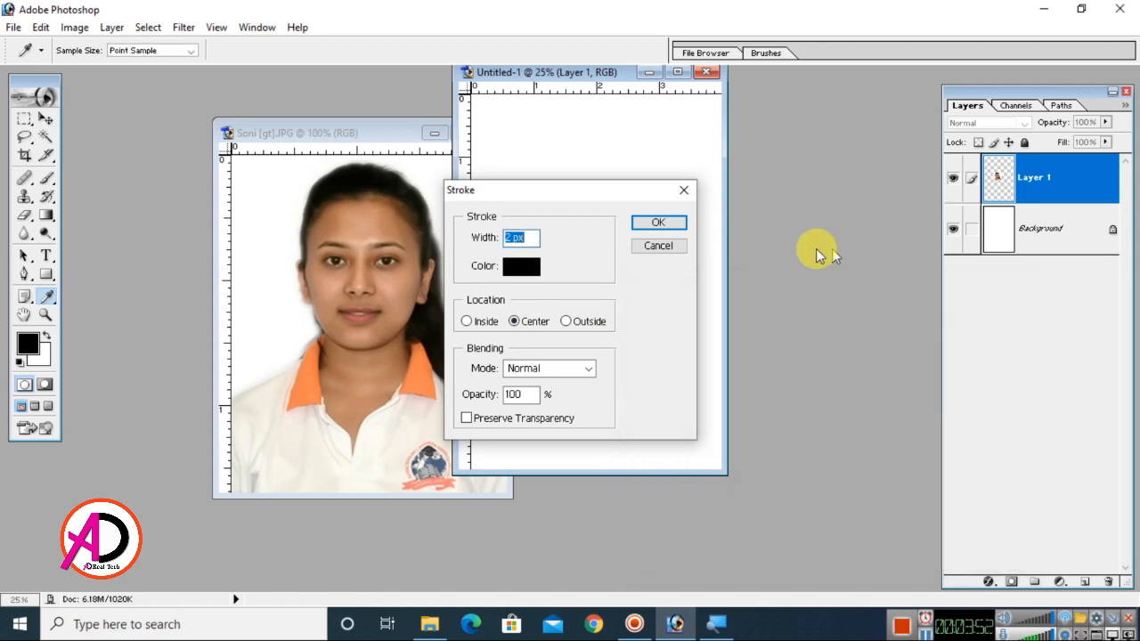
left_click(655, 222)
- Switch to full screen mode with the menu bar and move the portrait to the page's upper-left corner
key("v")
mouse_move(649, 229)
left_mouse_down()
mouse_move(613, 323)
mouse_move(524, 241)
left_mouse_up()
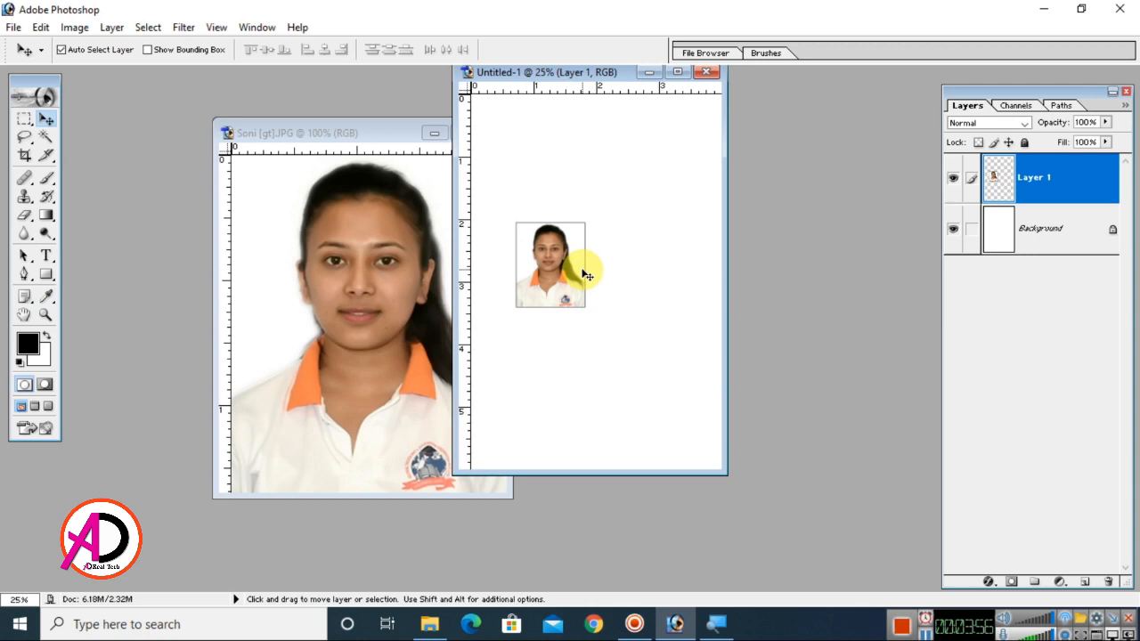
key("f")
left_click_drag(603, 285, 524, 189)
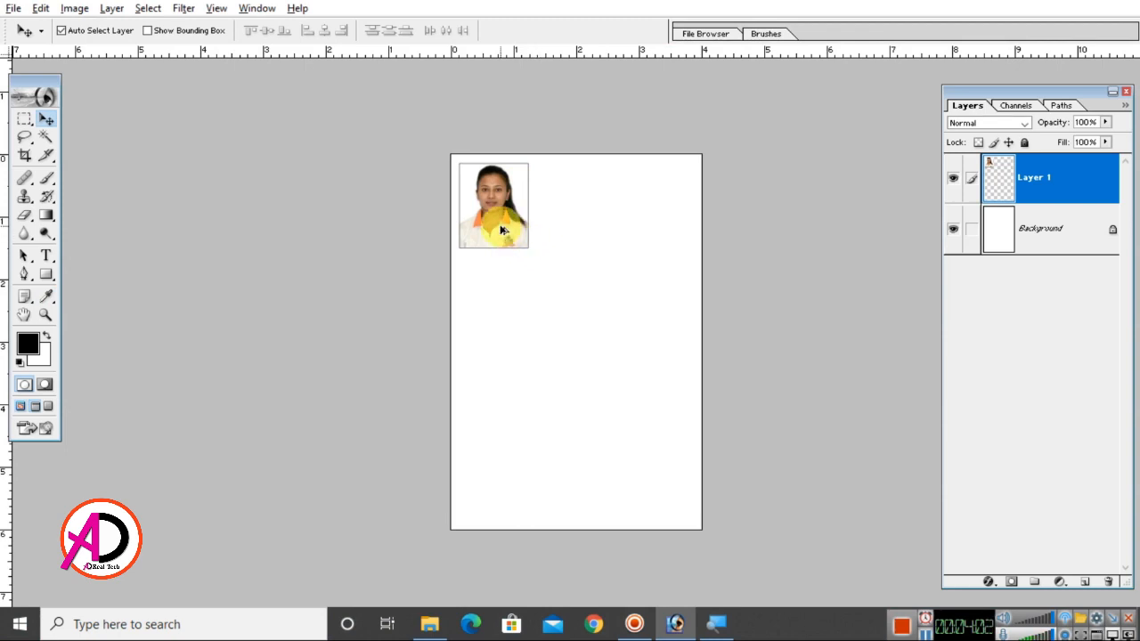
- Duplicate the portrait twice to the right to form an evenly spaced row of three across the page top
left_click_drag(501, 230, 645, 234)
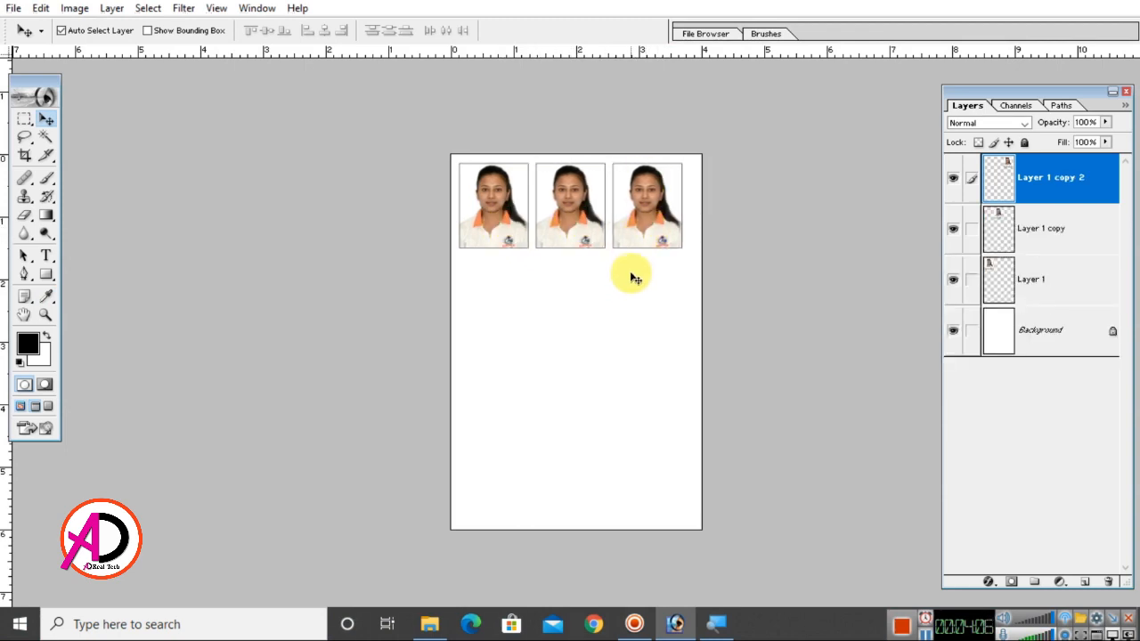
scroll(649, 297, "up", 6)
scroll(649, 298, "down", 7)
scroll(629, 305, "up", 1)
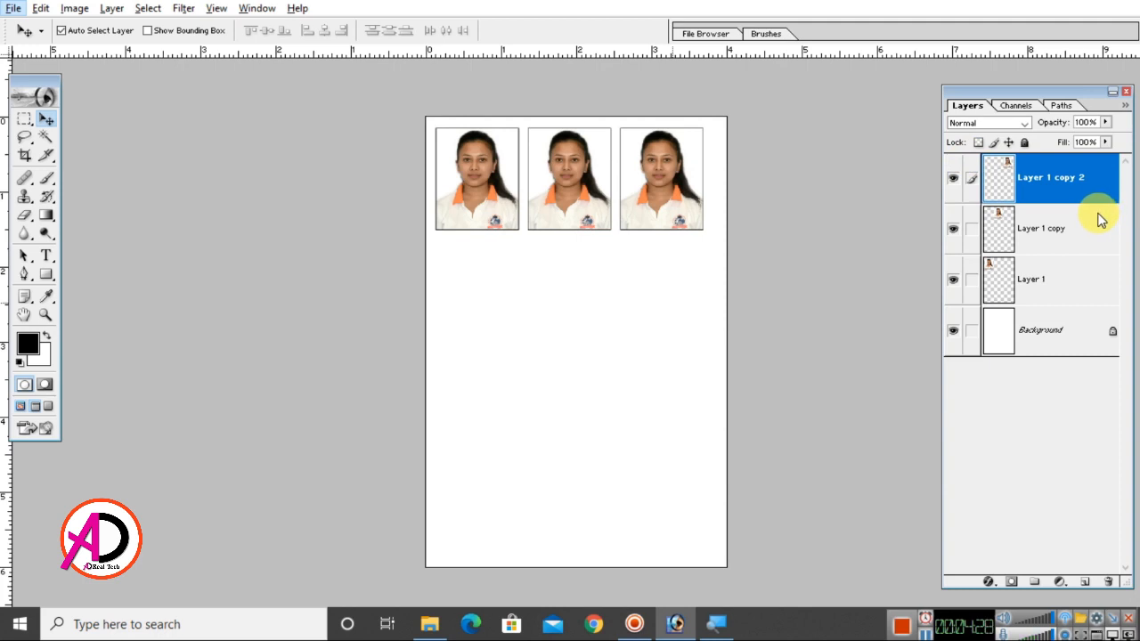
- Merge the three portrait layers into one and nudge the row slightly right on the page
key("ctrl+e")
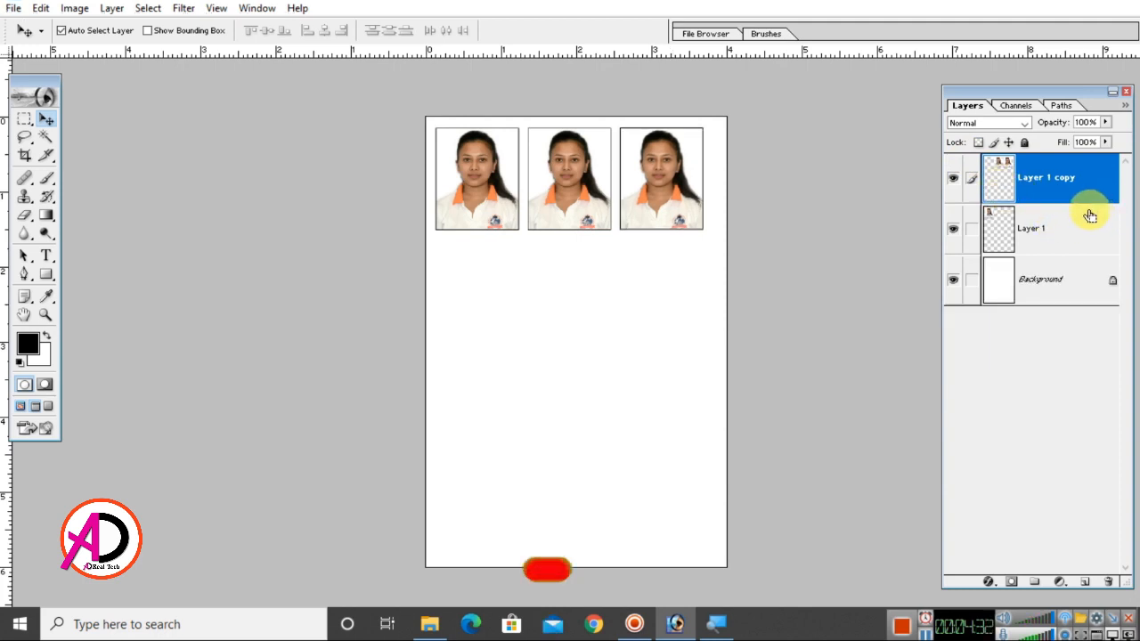
key("ctrl+e")
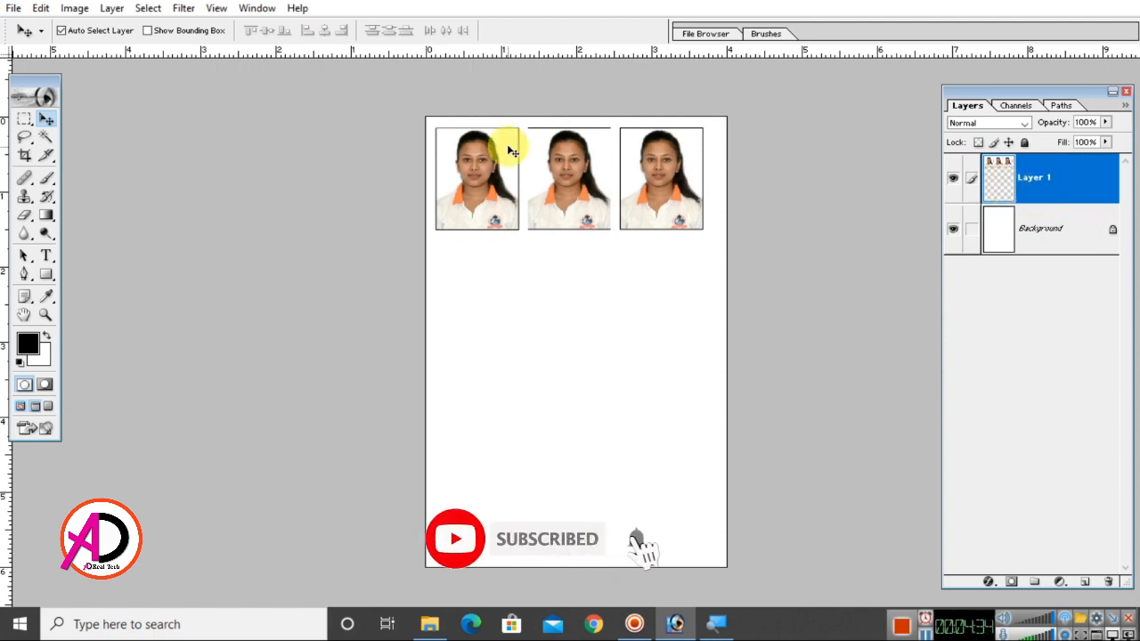
key("Right")
key("Right")
key("Right")
key("Right")
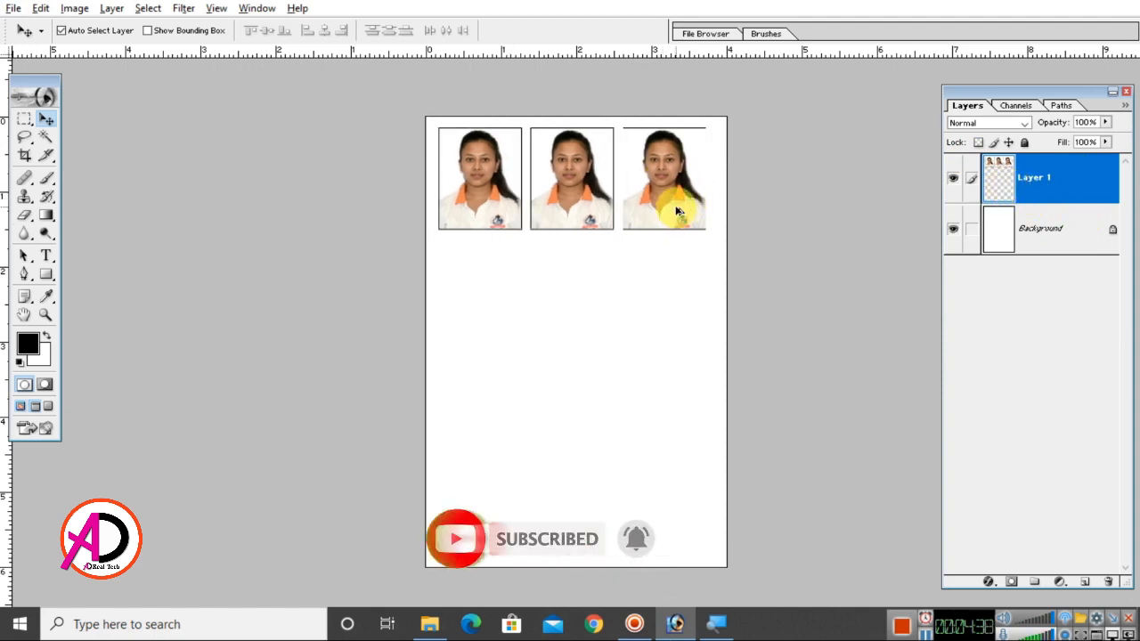
- Duplicate the row of three portraits directly below as a second row
left_click_drag(679, 217, 682, 318)
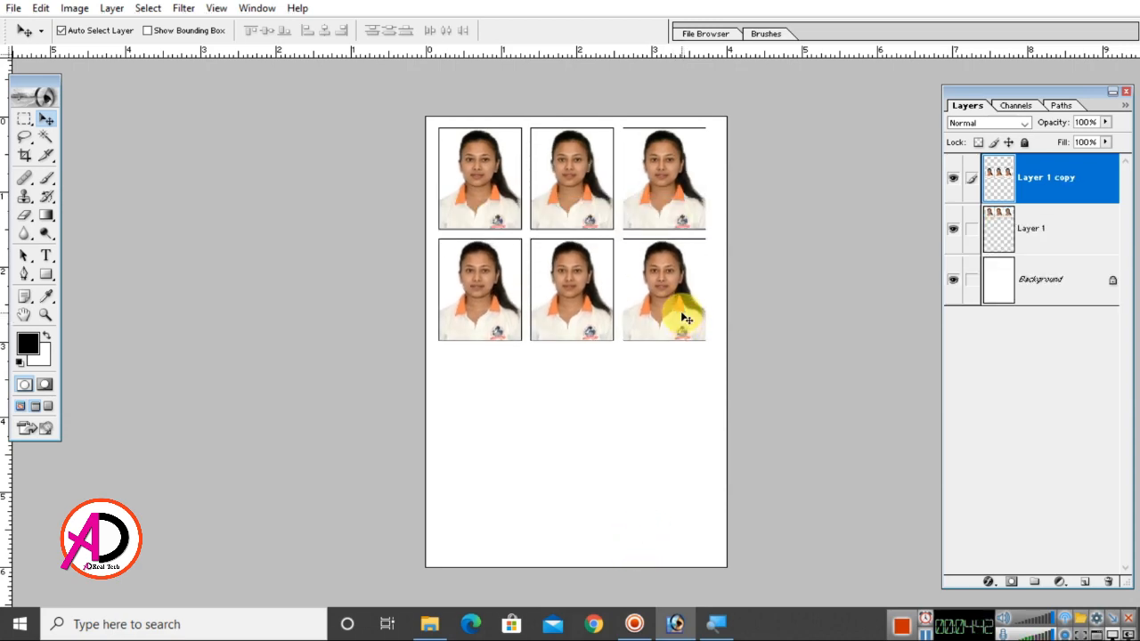
scroll(682, 313, "up", 6)
scroll(681, 312, "down", 7)
scroll(685, 313, "down", 4)
scroll(684, 312, "up", 4)
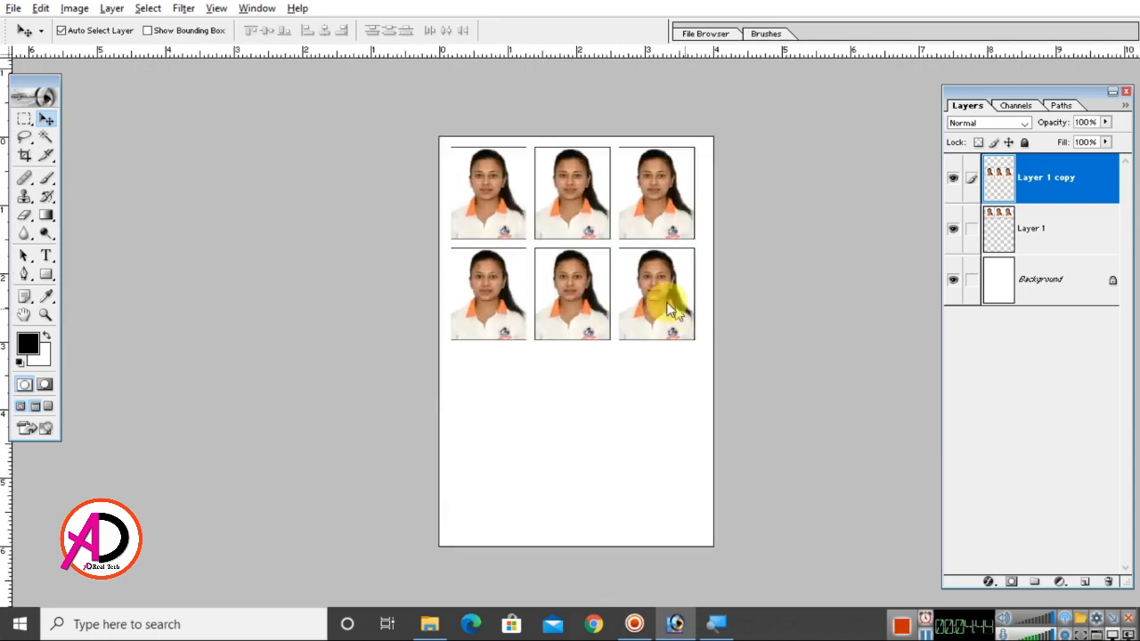
- Duplicate the second row of portraits downward as a third row
left_click_drag(654, 309, 673, 409)
scroll(681, 401, "up", 4)
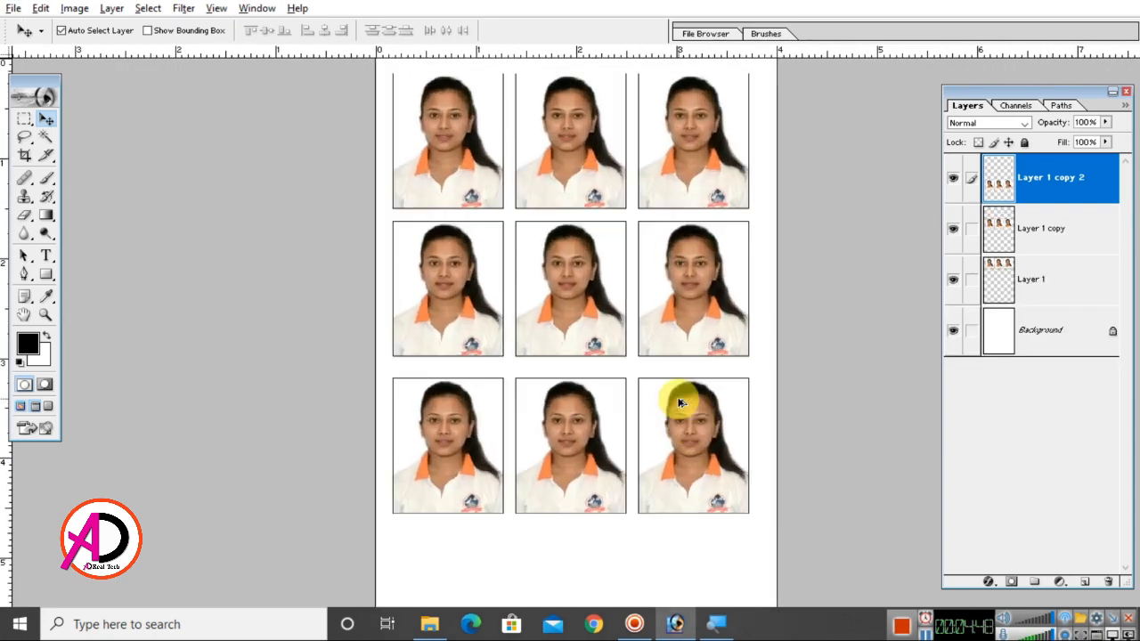
scroll(681, 401, "down", 5)
scroll(674, 387, "up", 1)
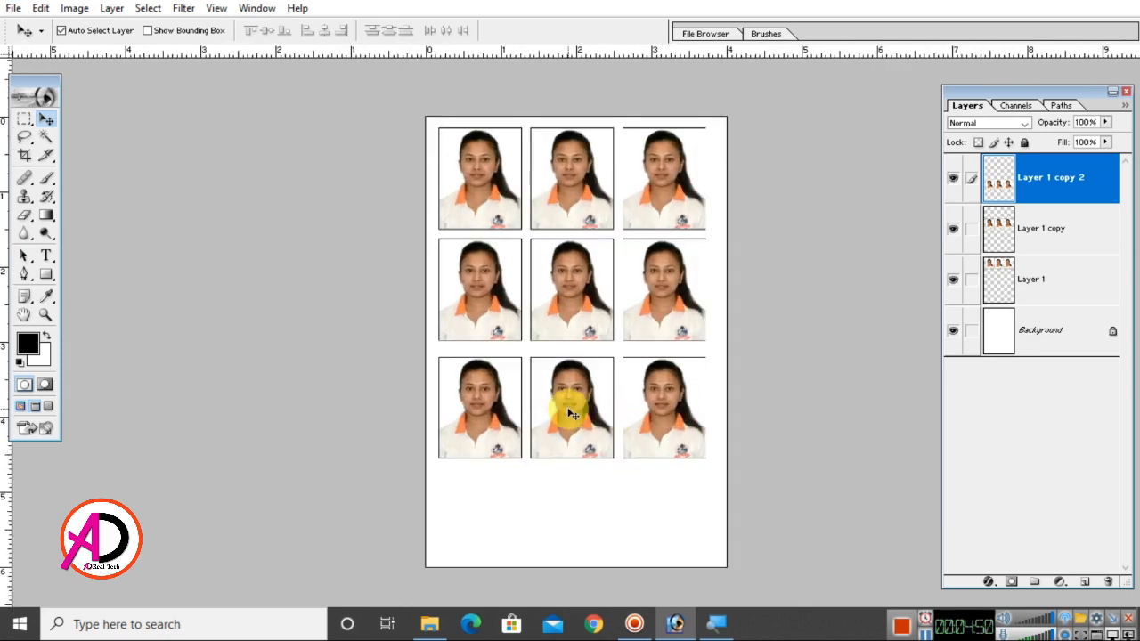
- Nudge the third row of portraits up to narrow its gap below the second row
key("Up")
key("Up")
key("Up")
key("Up")
key("Up")
key("Up")
key("Up")
key("Up")
key("Up")
key("Up")
key("Up")
key("Up")
key("Up")
key("Up")
key("Up")
key("Up")
key("Up")
key("Up")
key("Up")
key("Up")
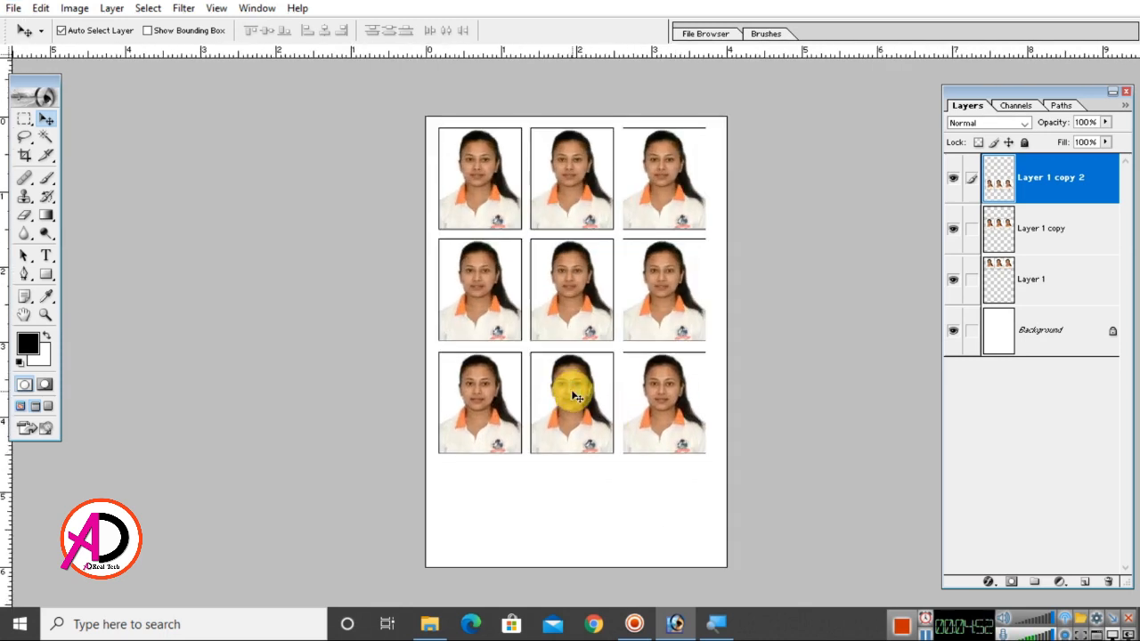
- Nudge the second row and the third row up slightly to tighten the row spacing
left_click(580, 321)
key("Up")
key("Up")
key("Up")
key("Up")
left_click(569, 384)
key("Up")
key("Up")
key("Up")
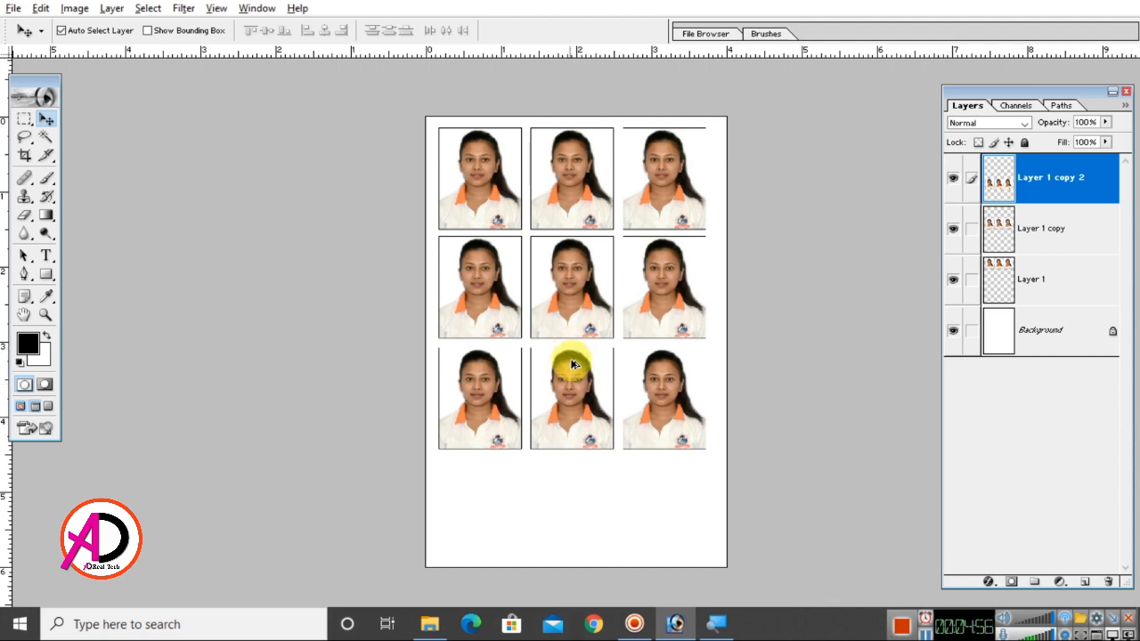
- Duplicate the third row of portraits downward as a fourth row and merge all four row layers into one layer
left_click_drag(570, 383, 572, 486)
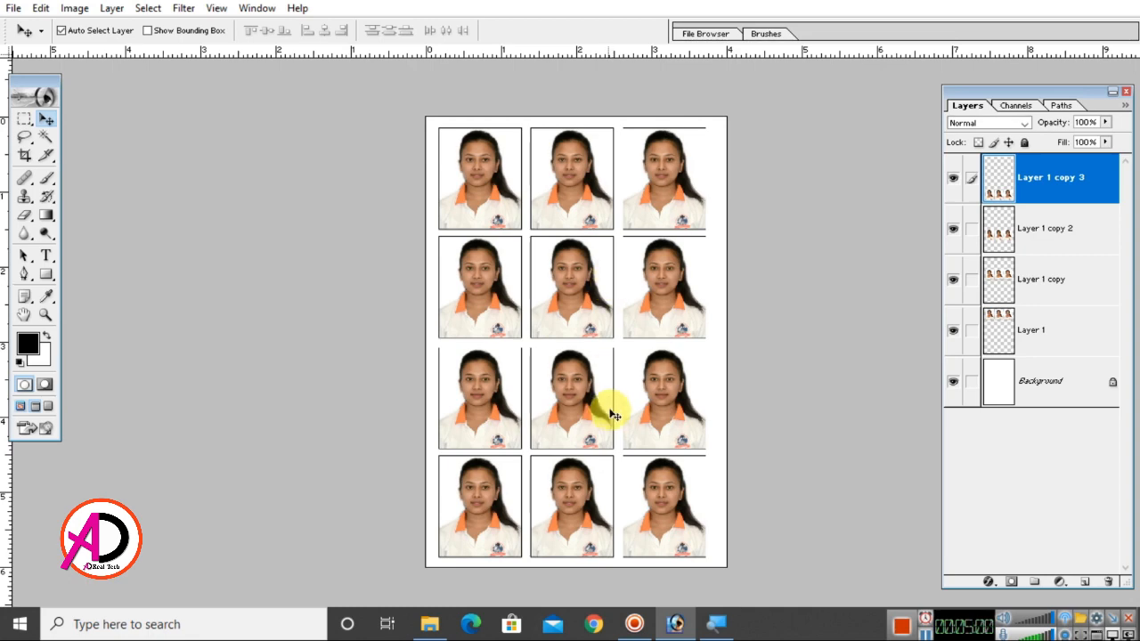
left_click(971, 330)
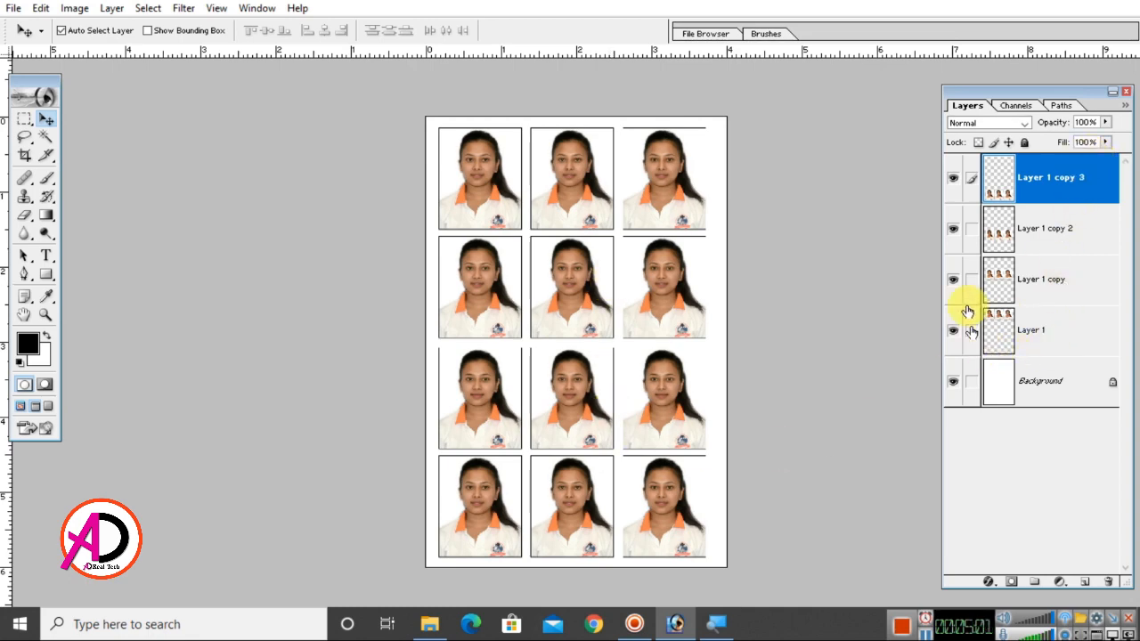
left_click(970, 234)
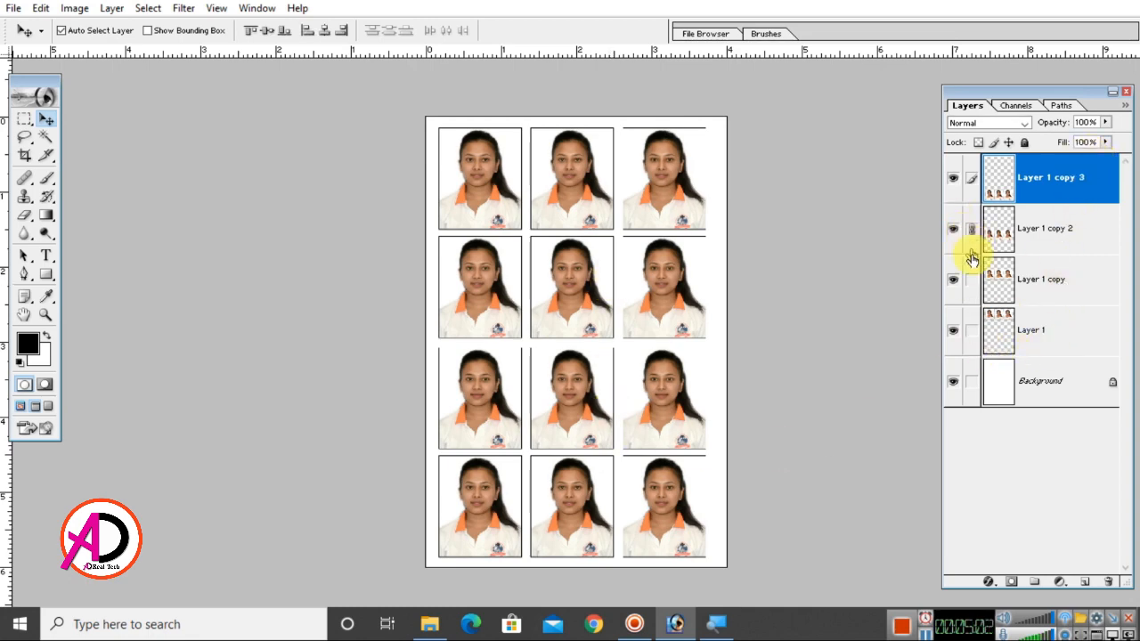
left_click(973, 339)
key("ctrl+e")
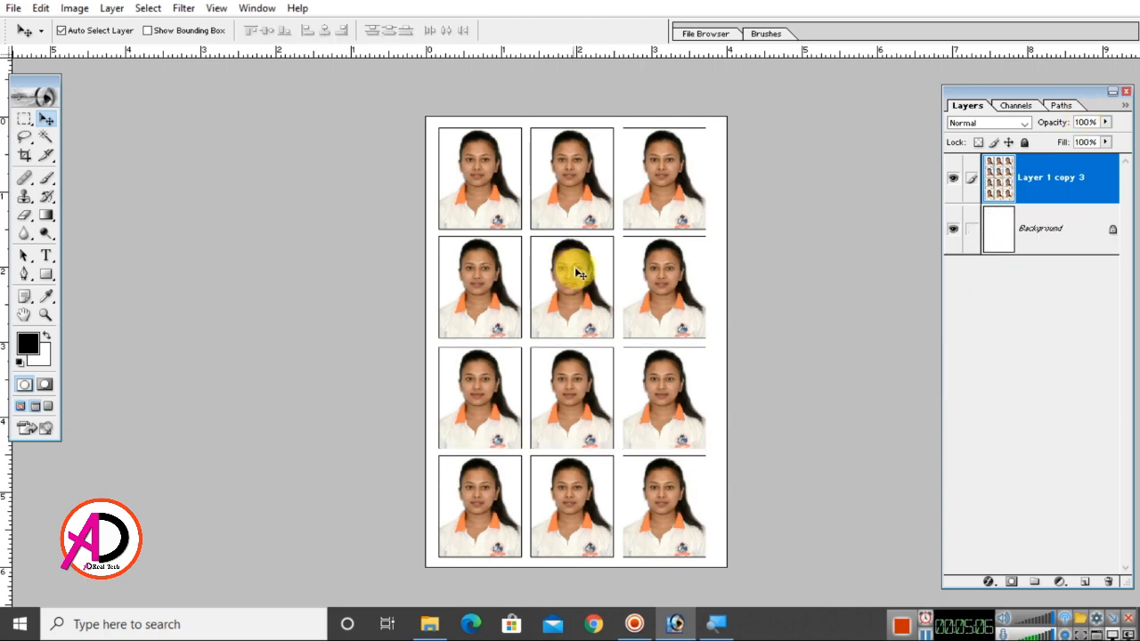
- Return to the standard screen mode and arrange the portrait and the photo sheet windows side by side
scroll(631, 310, "up", 7)
scroll(631, 311, "down", 8)
key("ctrl+minus")
key("ctrl+minus")
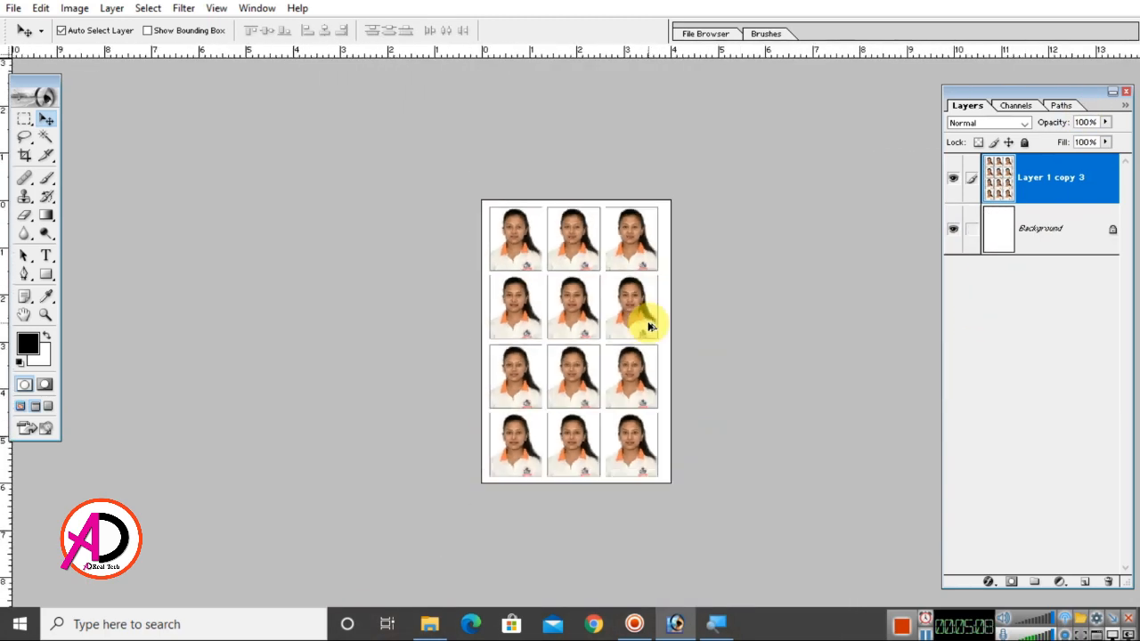
key("ctrl+plus")
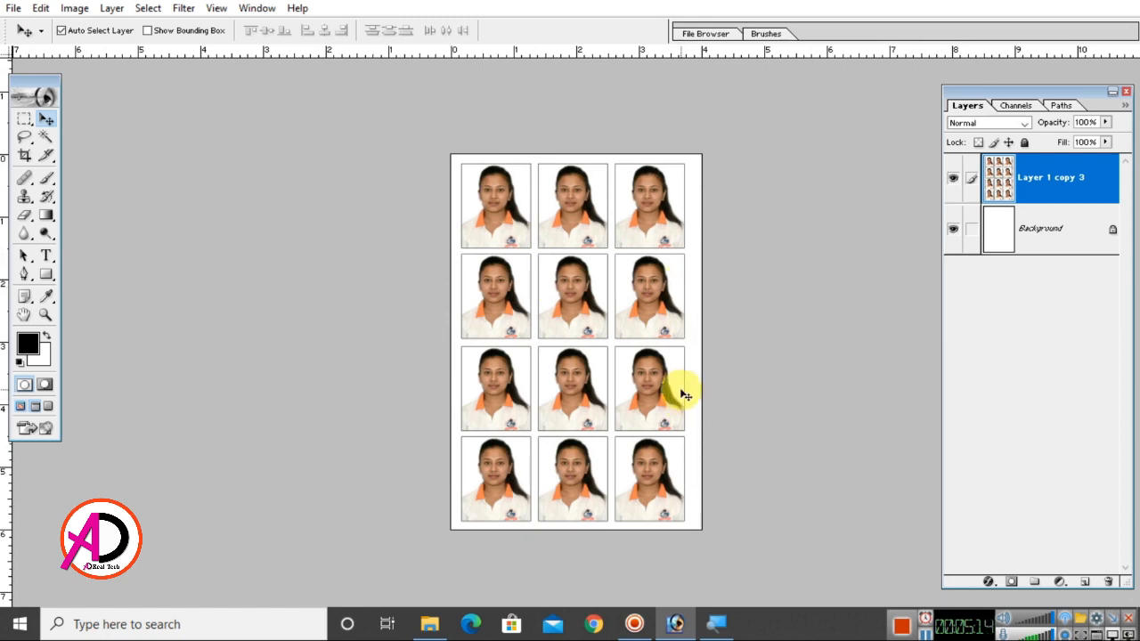
key("f")
key("f")
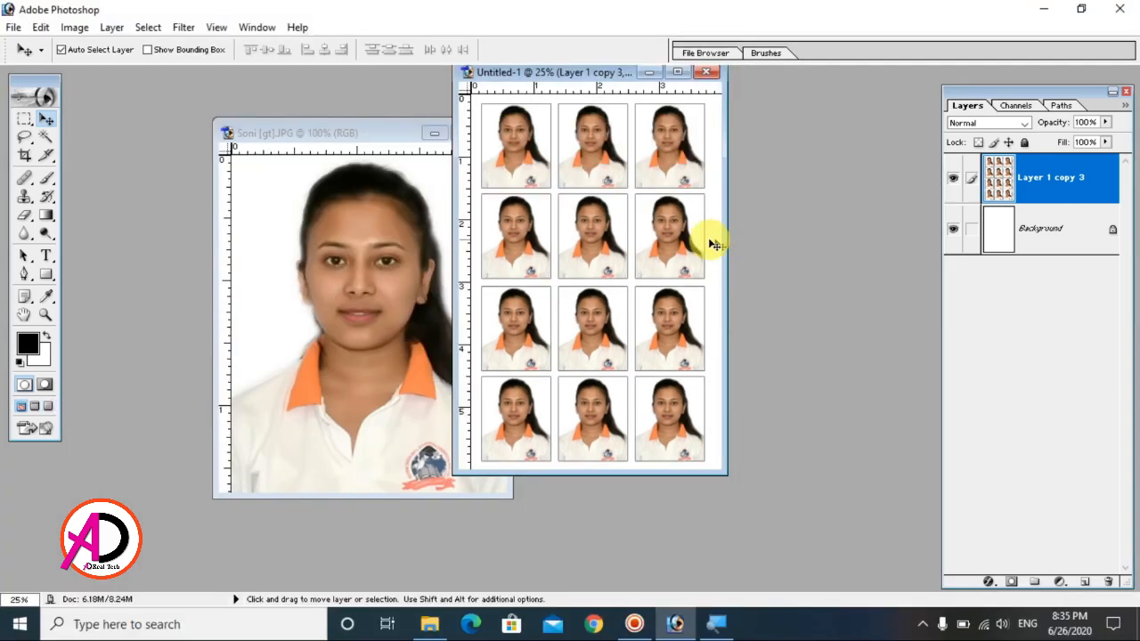
left_click(300, 133)
left_click_drag(382, 145, 261, 143)
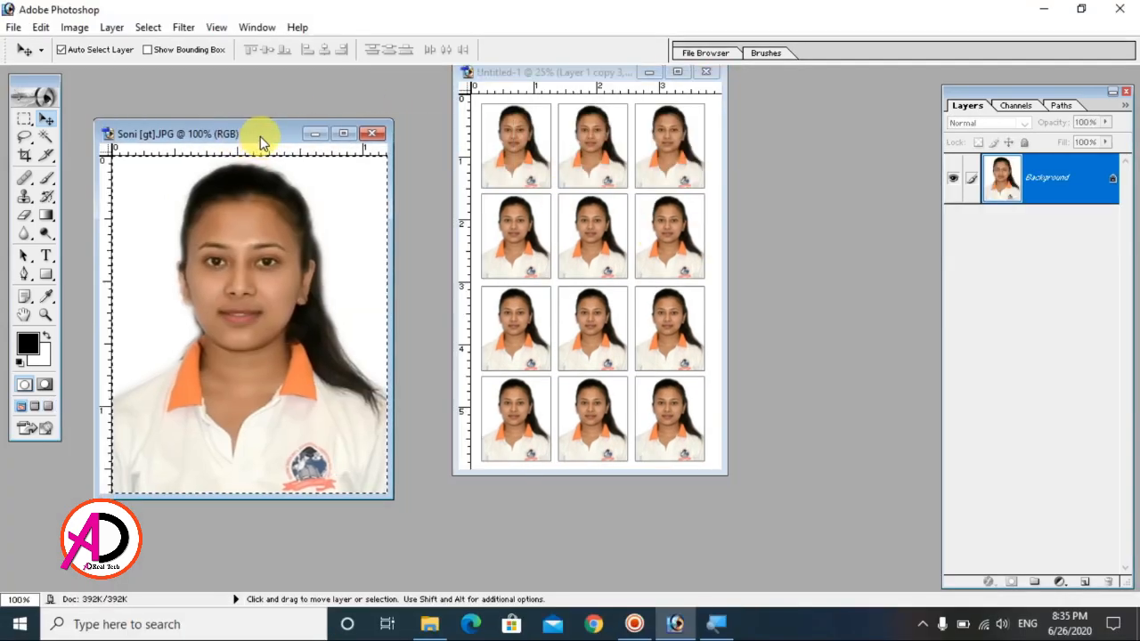
left_click(555, 71)
left_click_drag(592, 73, 579, 104)
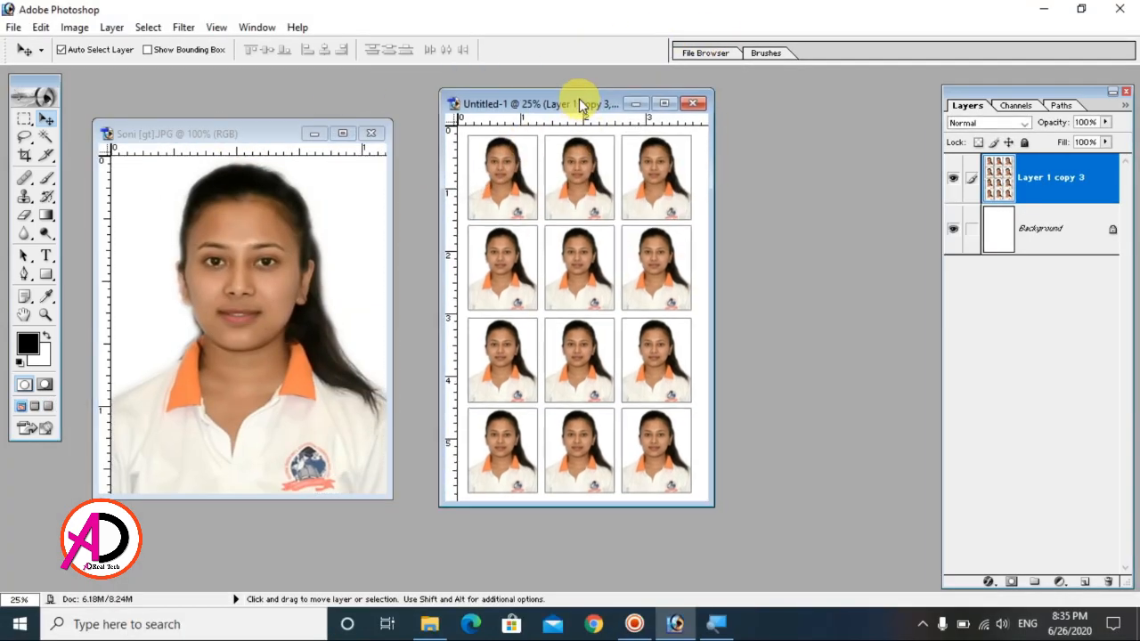
- Close both the photo sheet and the portrait document without saving changes
left_click(693, 104)
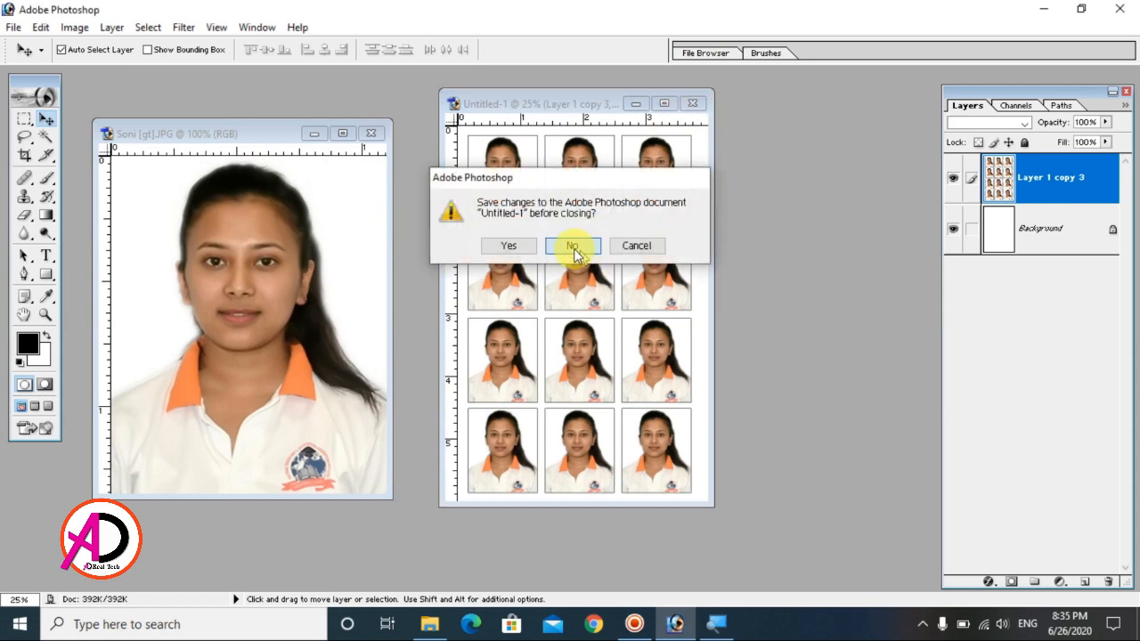
left_click(572, 245)
left_click(372, 135)
left_click(576, 245)
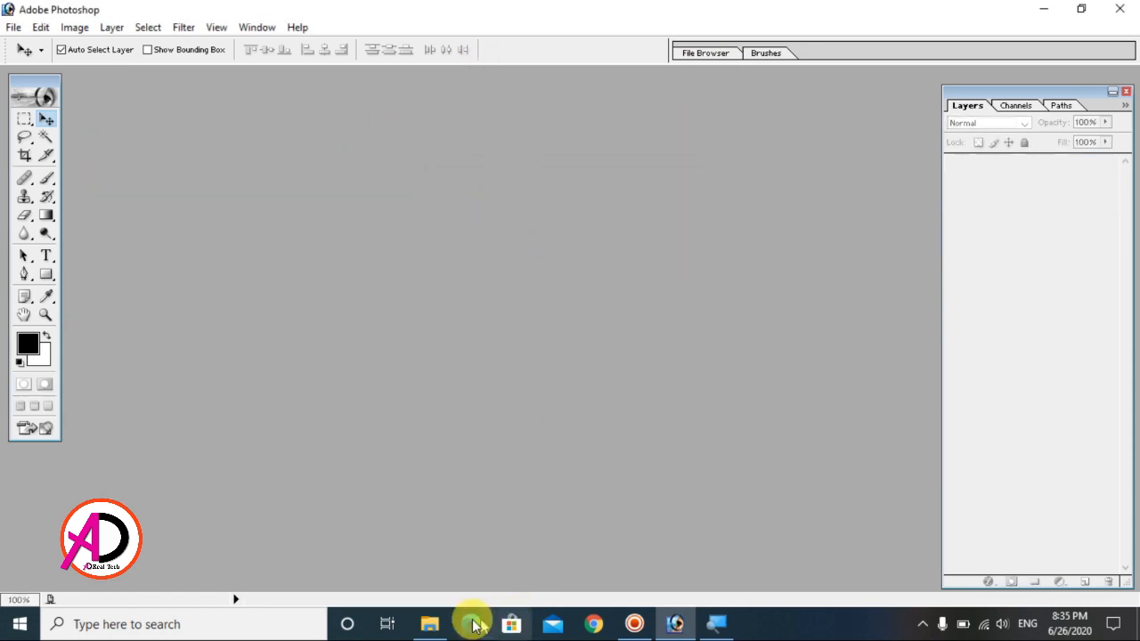
- Open the portrait of the woman in the yellow top from the Downloads folder in File Explorer in Photoshop, as a floating window
left_click(429, 623)
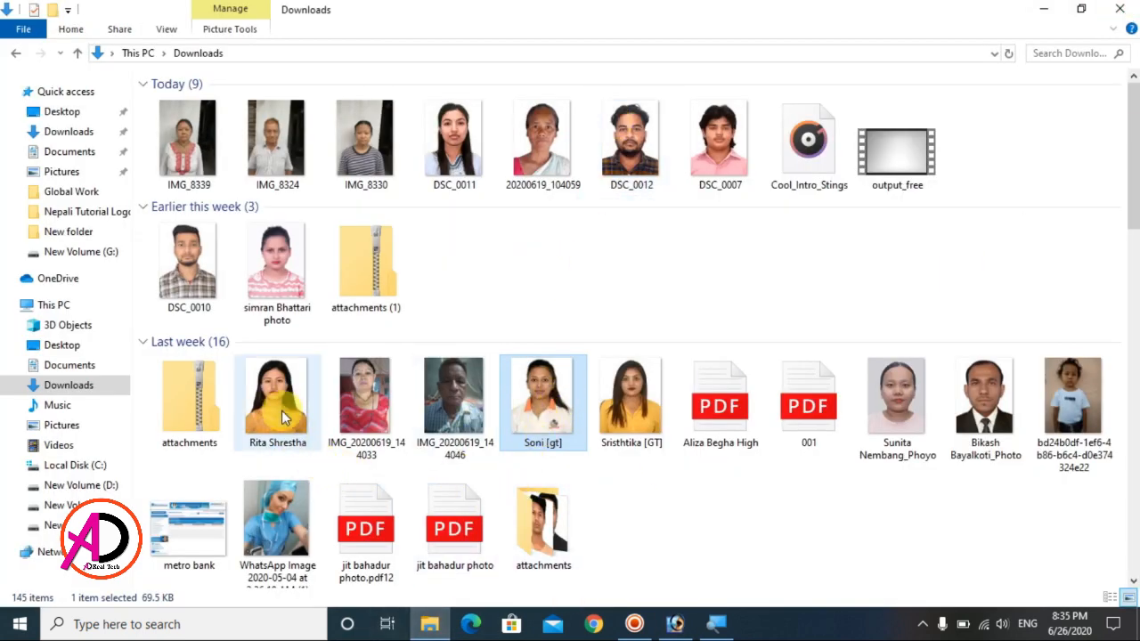
left_click_drag(286, 407, 785, 411)
left_click(326, 83)
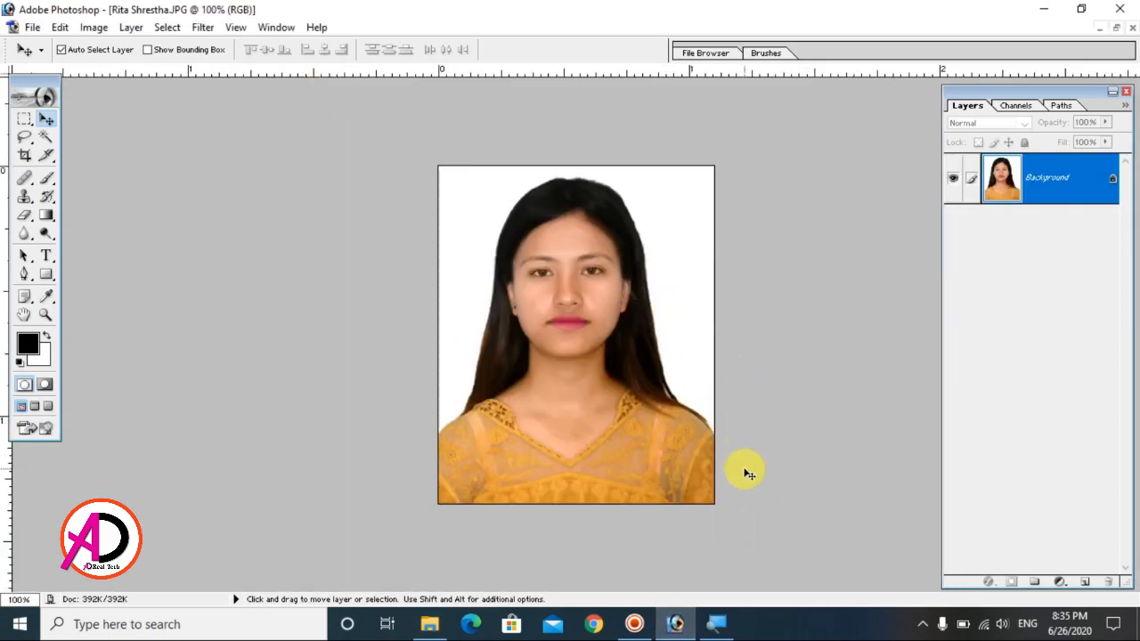
left_click(1114, 27)
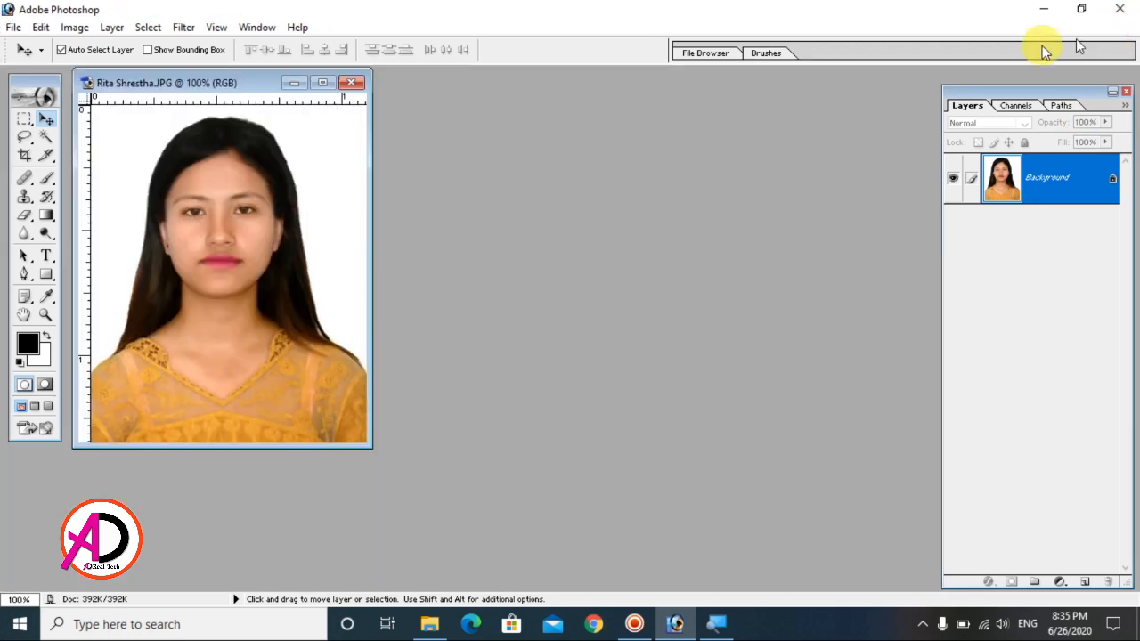
- Show the Actions palette beside the portrait and enlarge it to list the commands recorded in Action 1
left_click(249, 29)
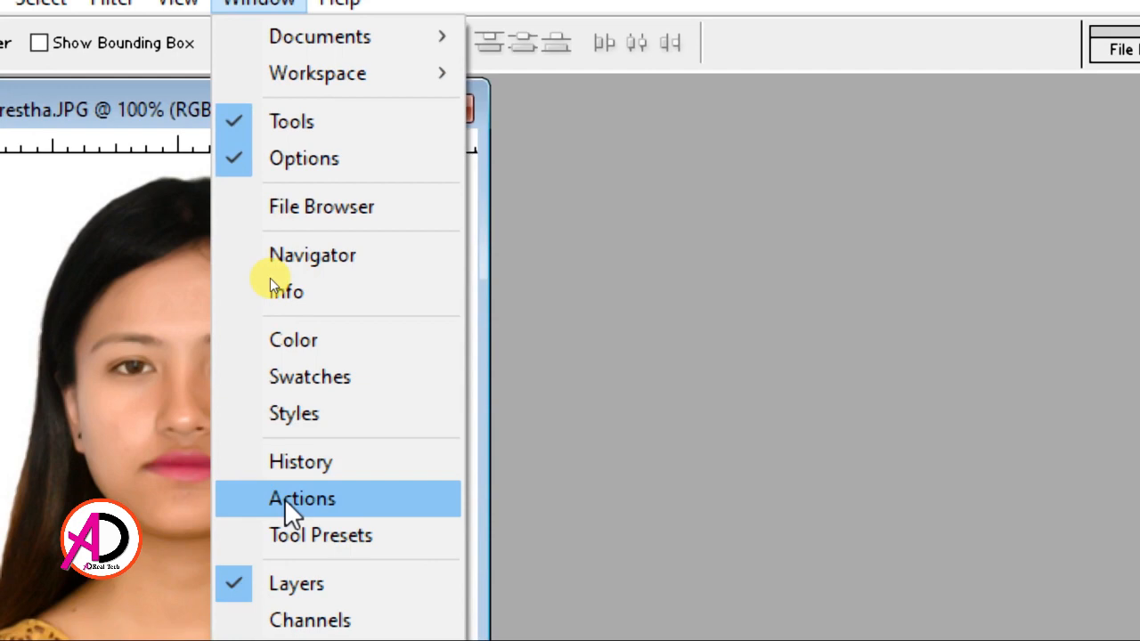
left_click(284, 497)
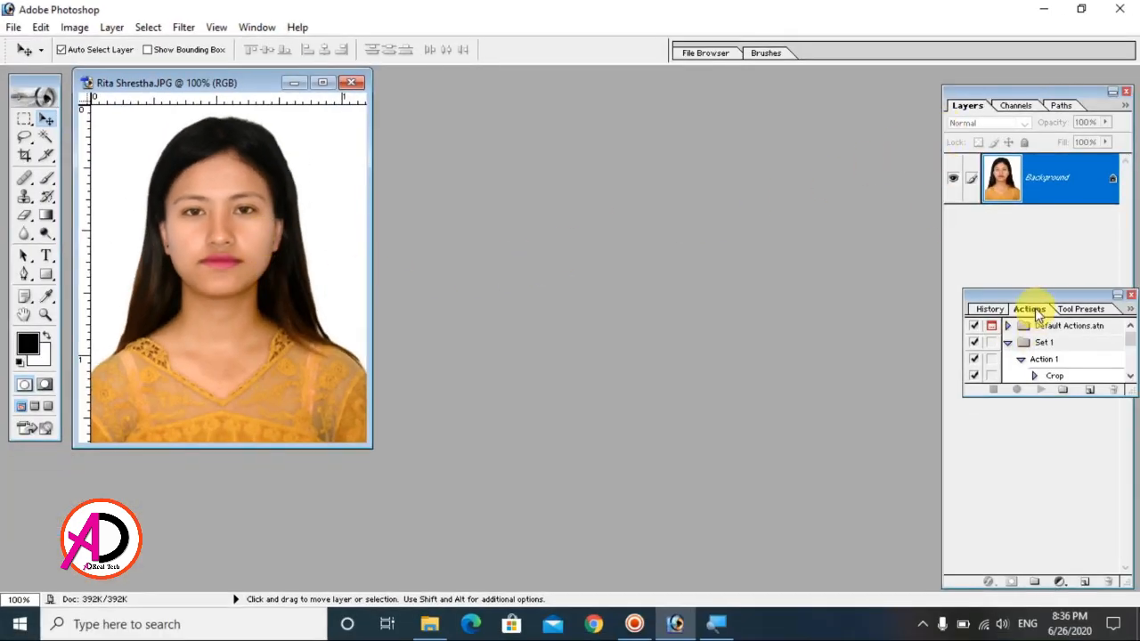
left_click_drag(810, 200, 730, 150)
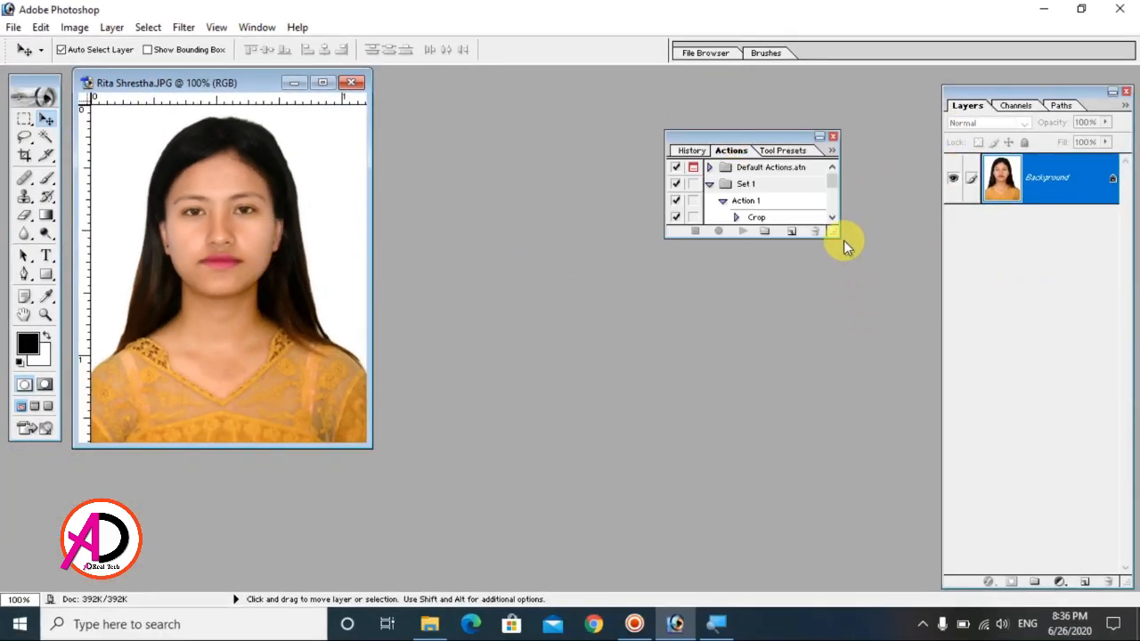
left_click_drag(843, 241, 865, 479)
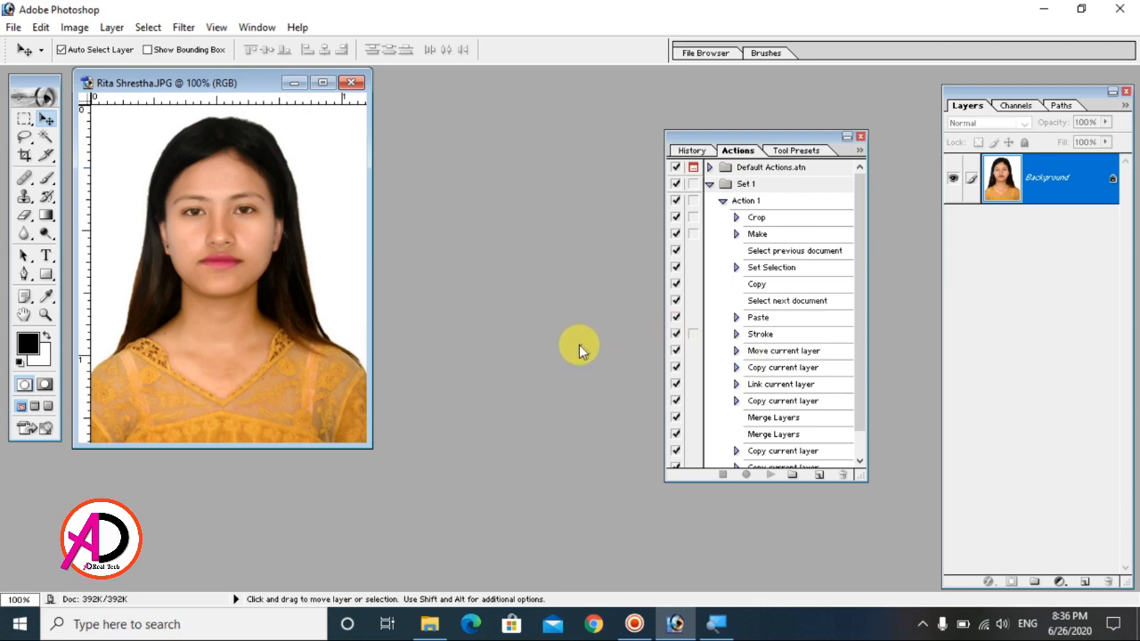
- Play Action 1 on the open portrait and close the generated photo sheet without saving
key("F2")
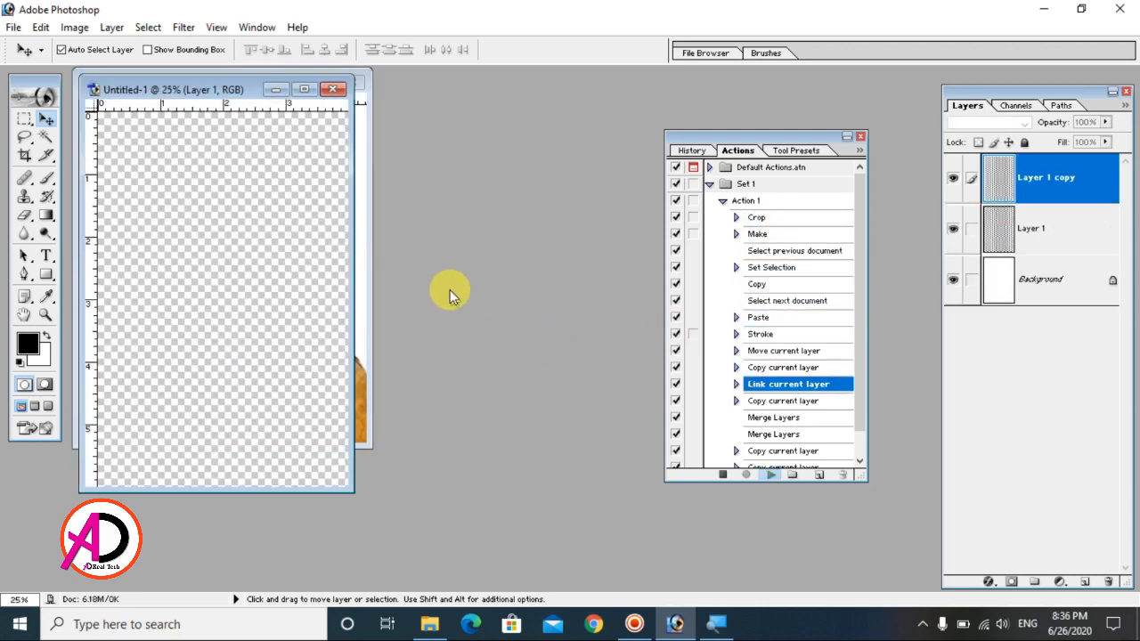
left_click_drag(188, 99, 401, 93)
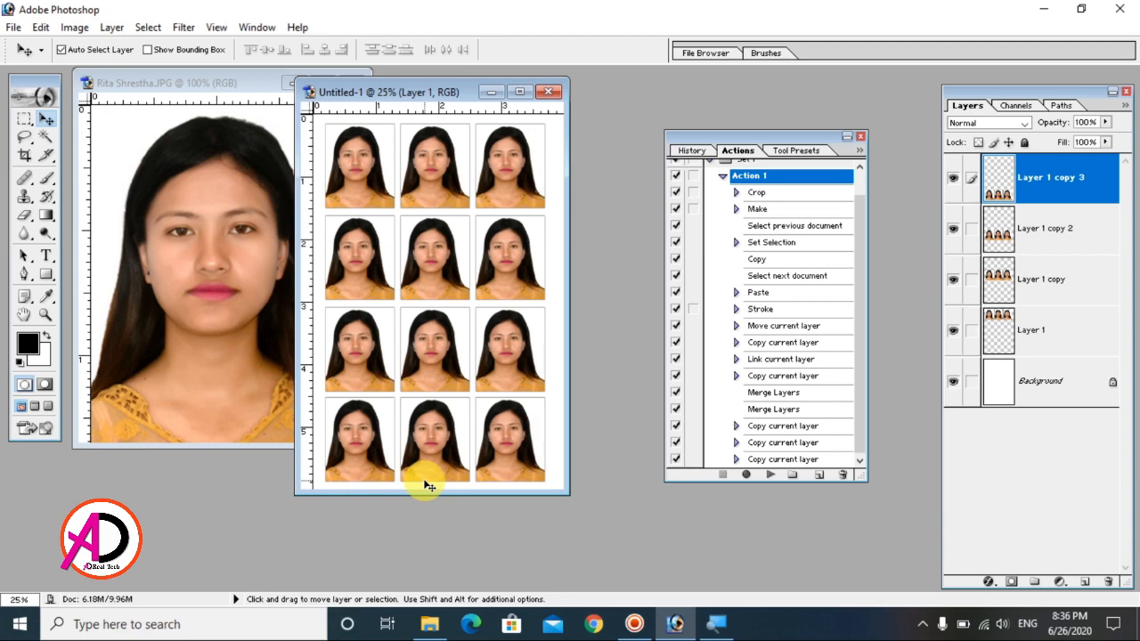
left_click(549, 93)
left_click(569, 245)
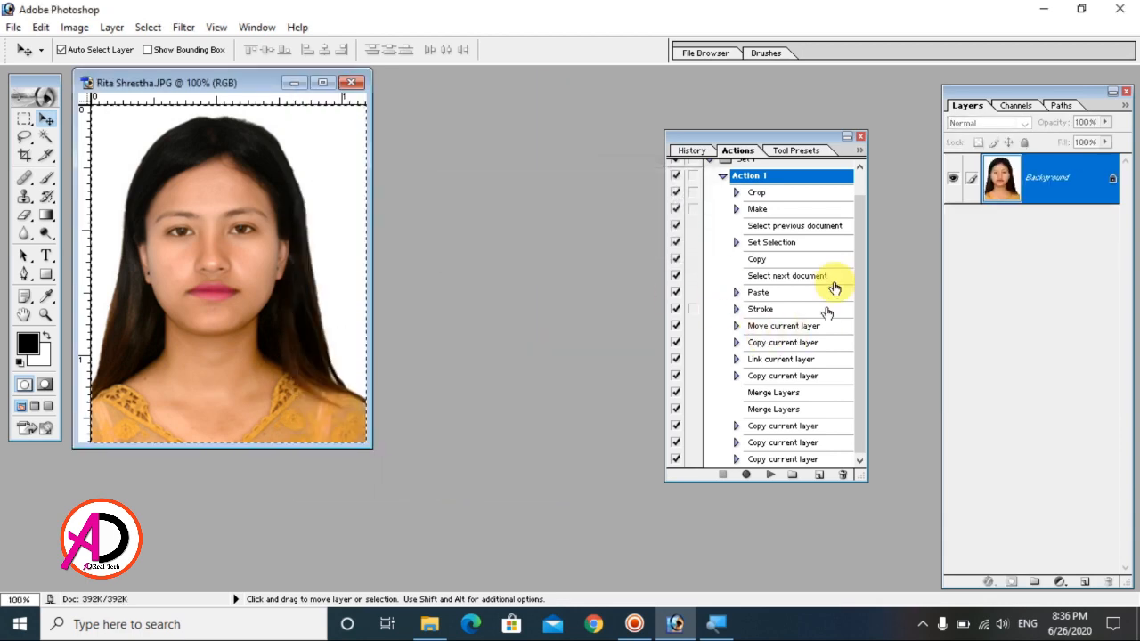
- Delete the existing Set 1 action set together with its recorded action
scroll(801, 213, "up", 2)
left_click(752, 184)
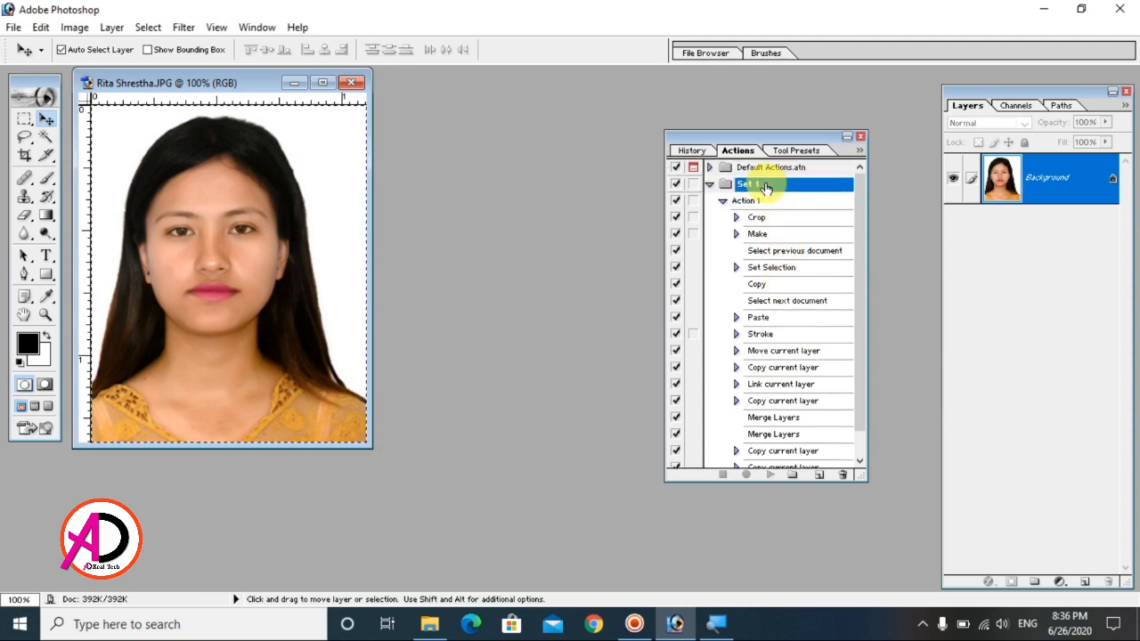
left_click(842, 474)
key("Return")
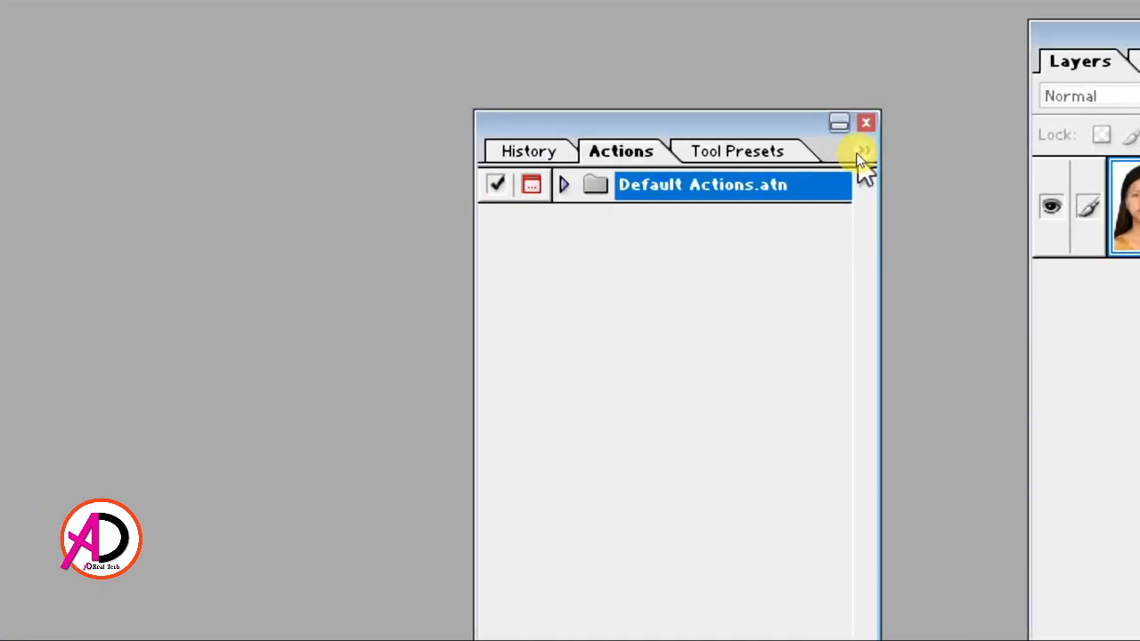
- Create a new action set named Set 1
left_click(859, 151)
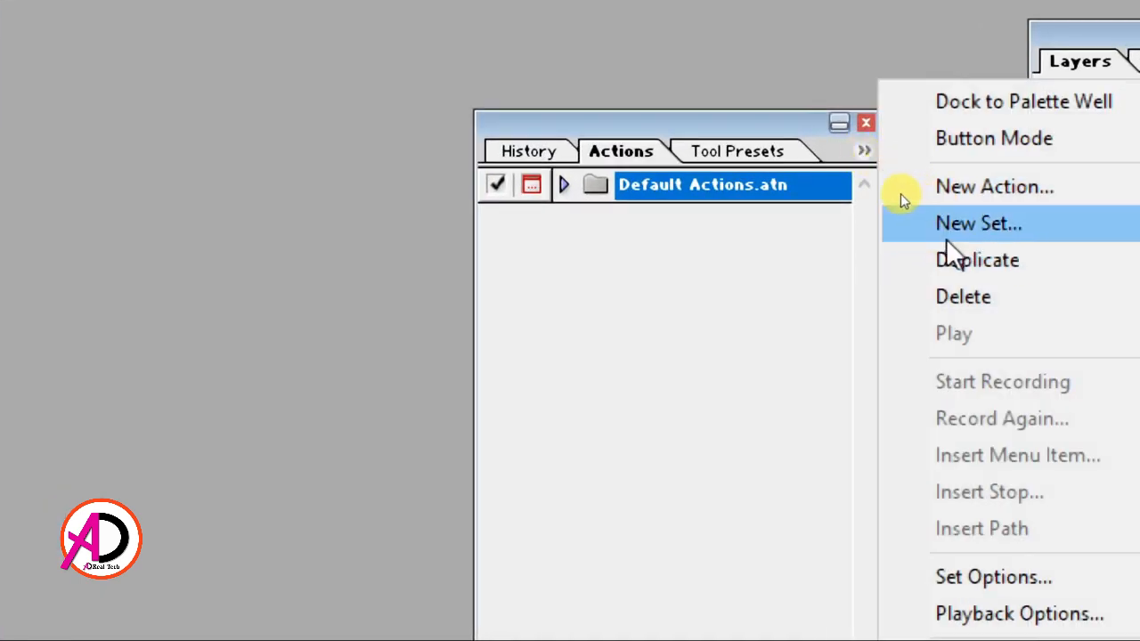
left_click(972, 226)
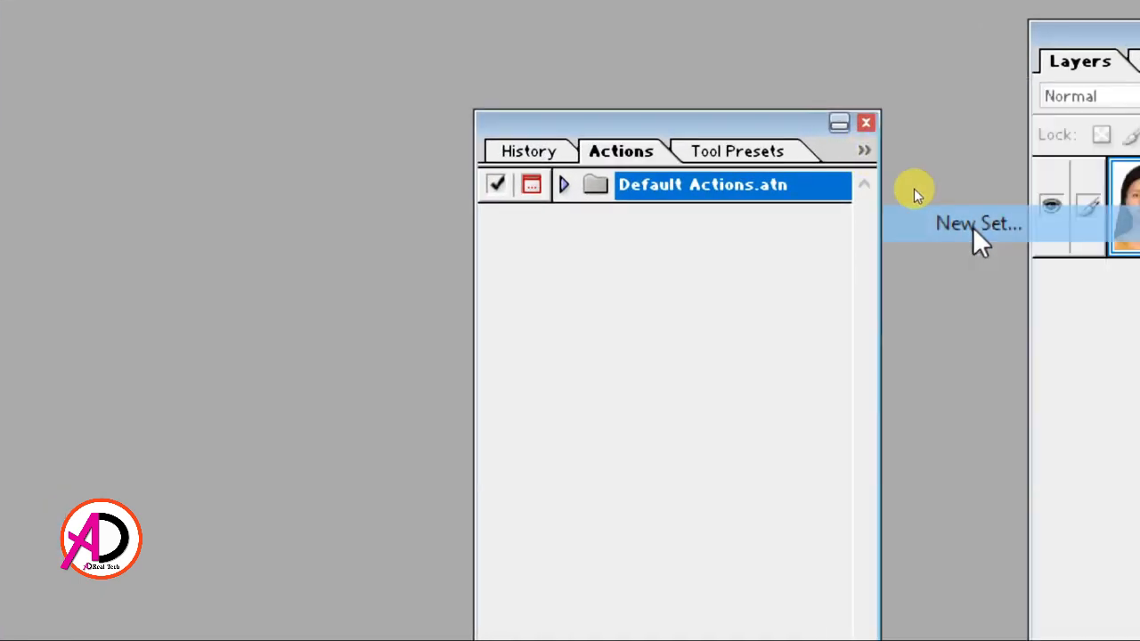
key("super")
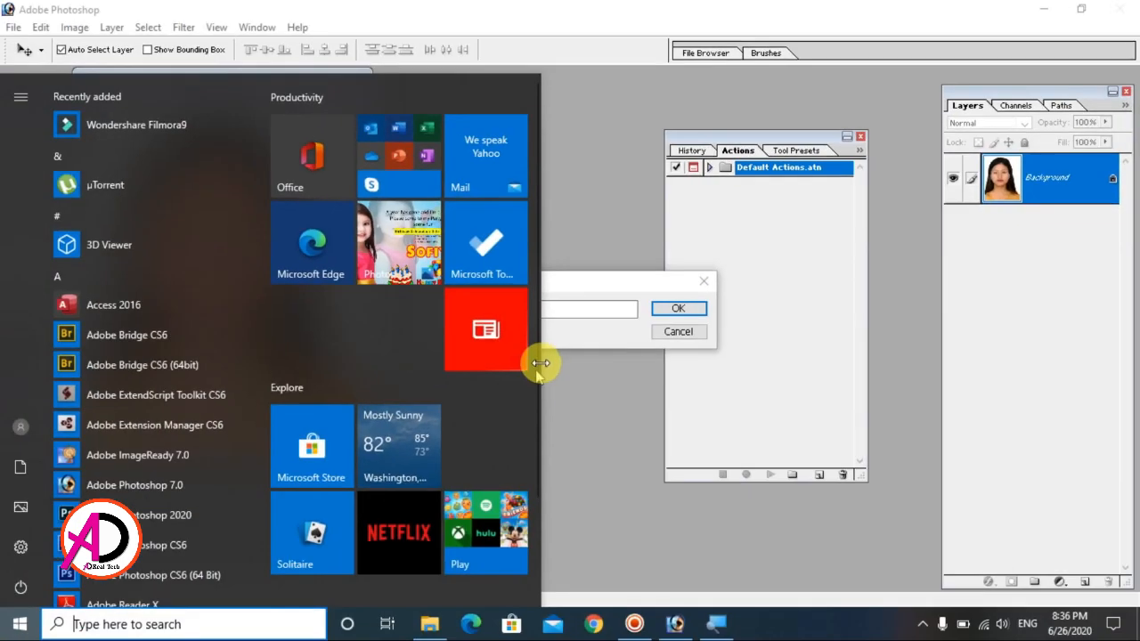
left_click(446, 428)
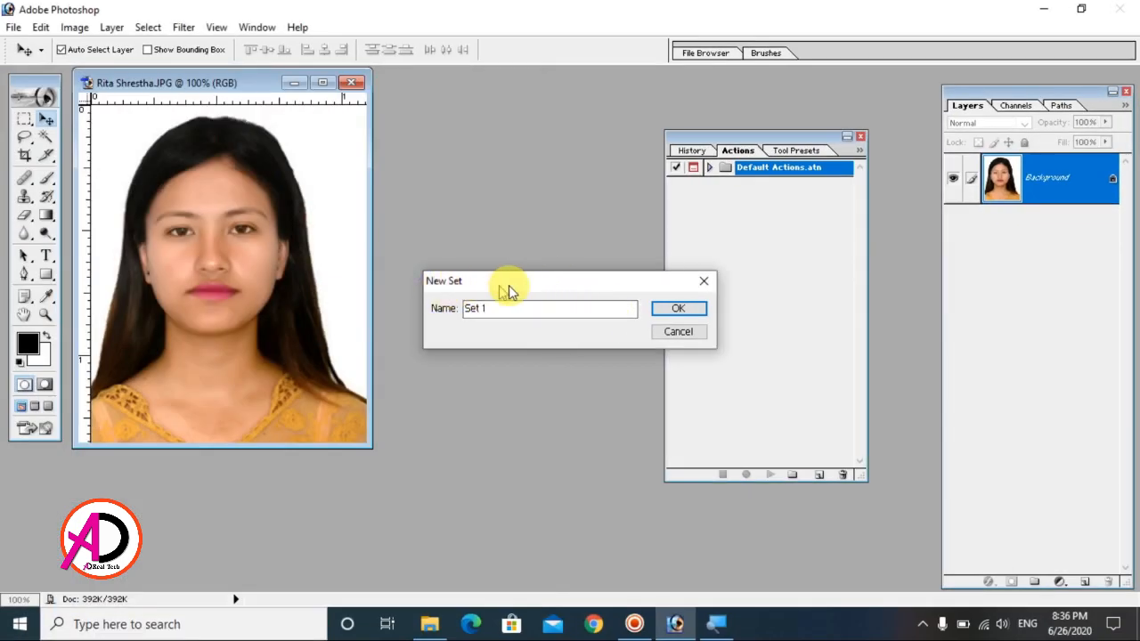
left_click(677, 309)
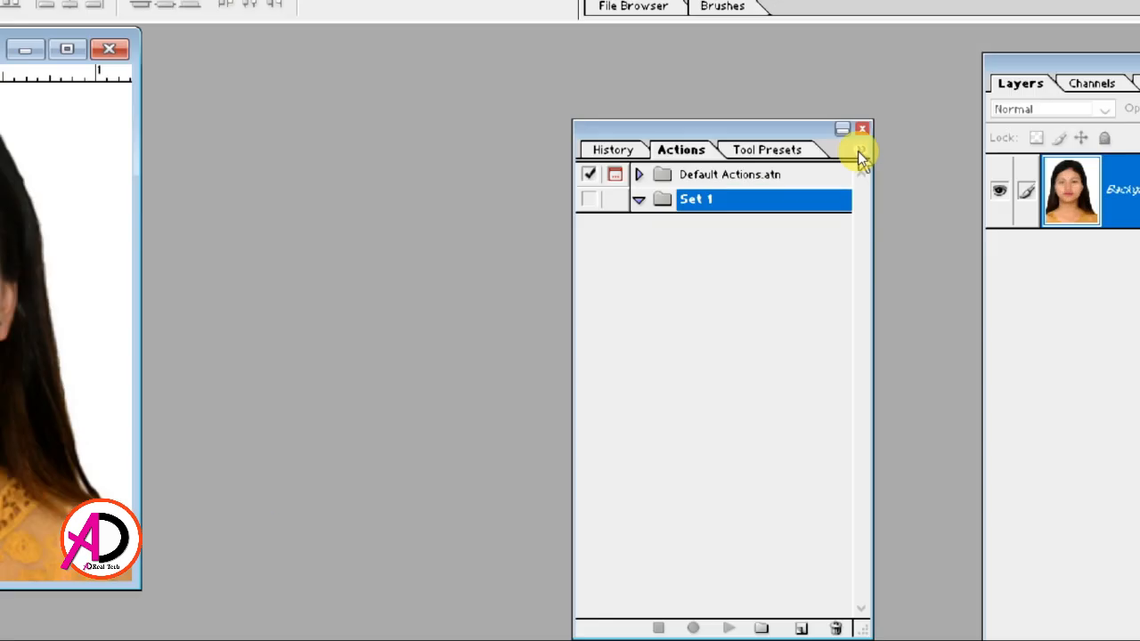
- Create an action named Passport in Set 1, assign it the function key F3, and start recording
left_click(858, 151)
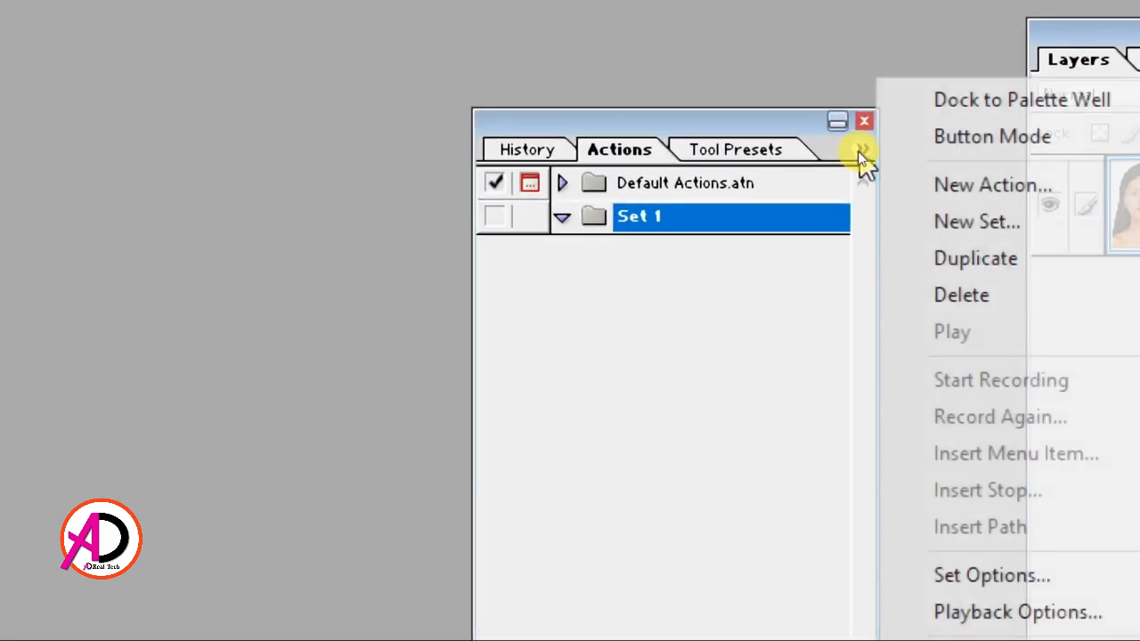
left_click(986, 191)
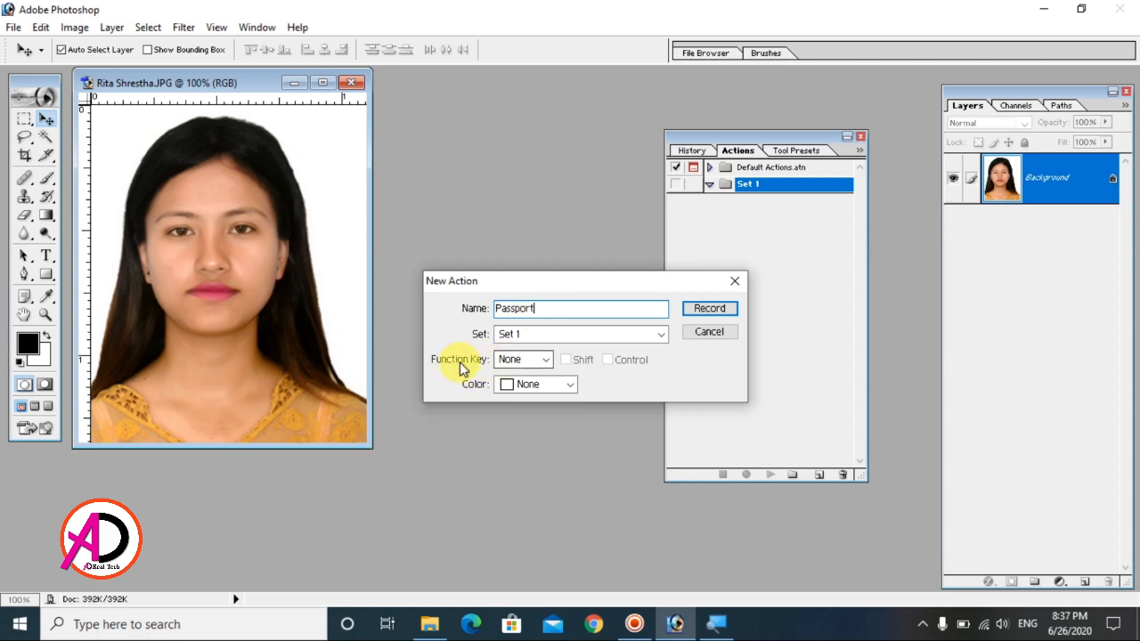
left_click(545, 360)
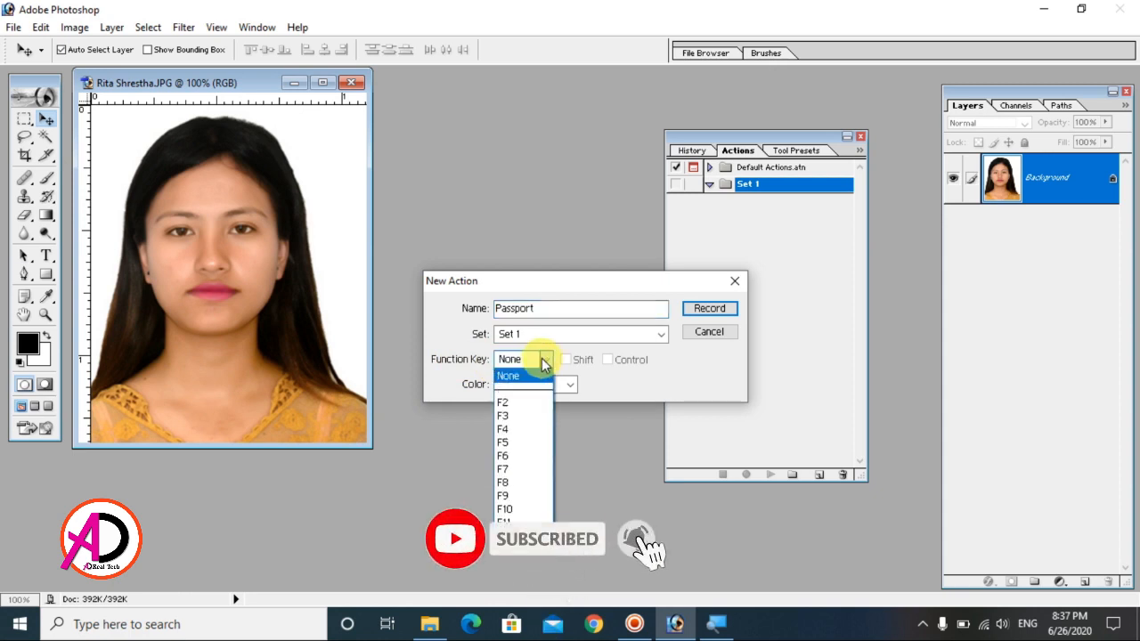
left_click(508, 416)
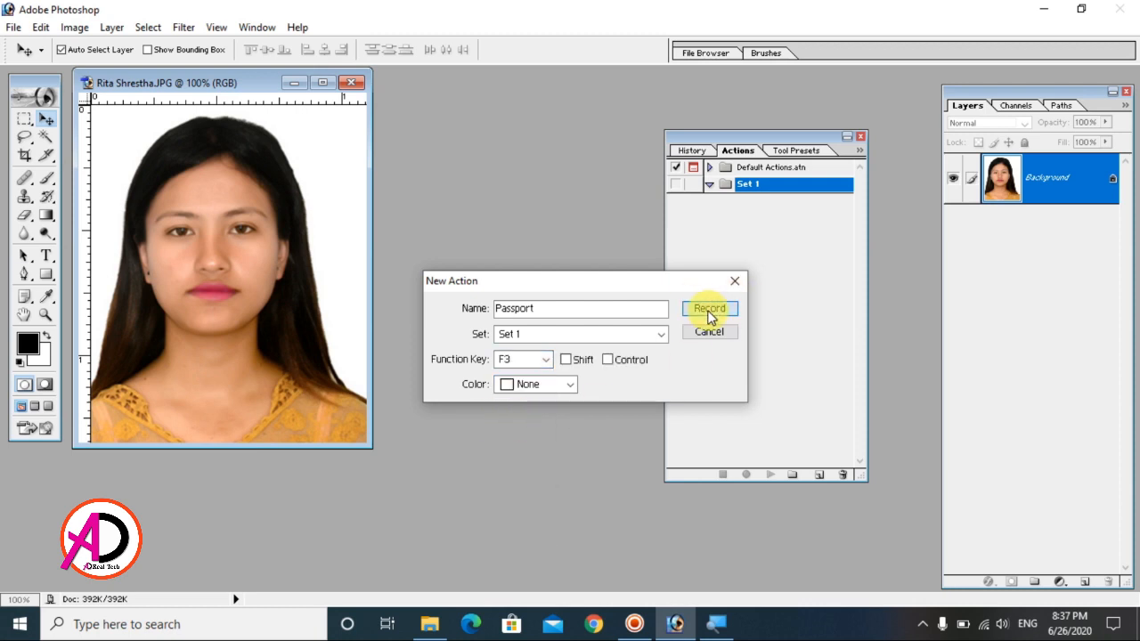
left_click(709, 312)
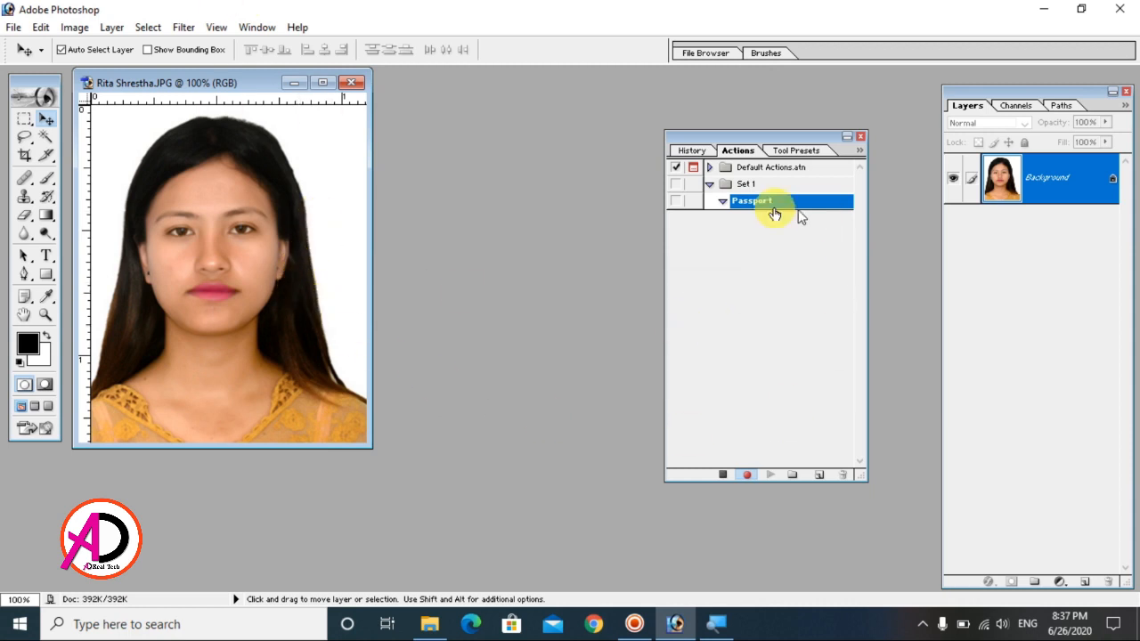
- Crop the open portrait to 1.1 in wide by 1.35 in high at 300 pixels/inch, keeping the whole picture
left_click_drag(209, 94, 247, 104)
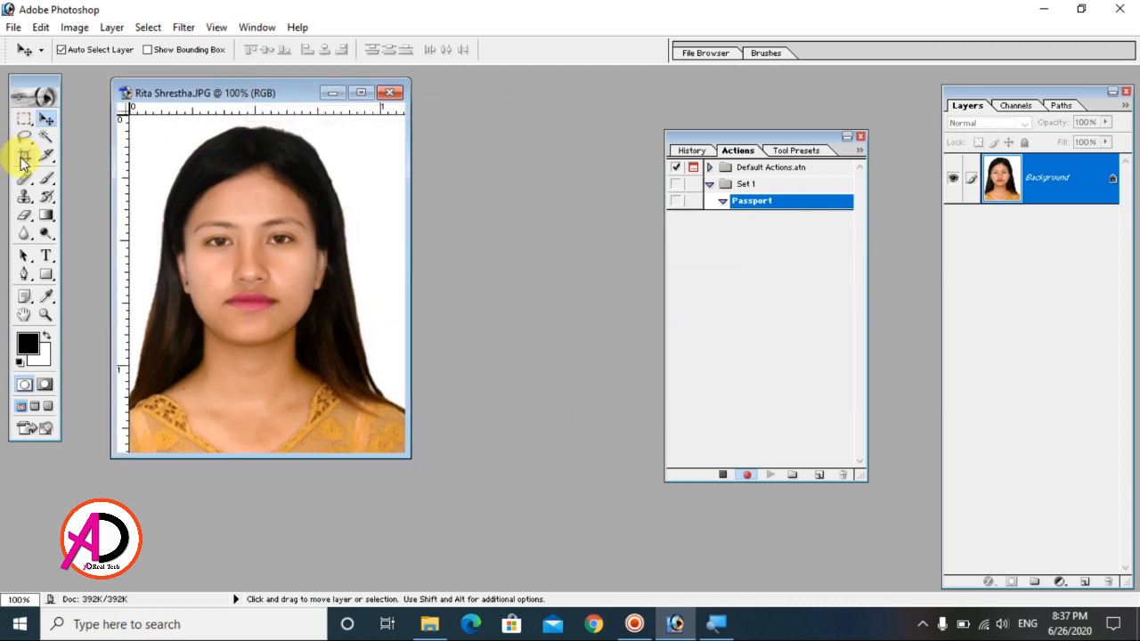
left_click(24, 157)
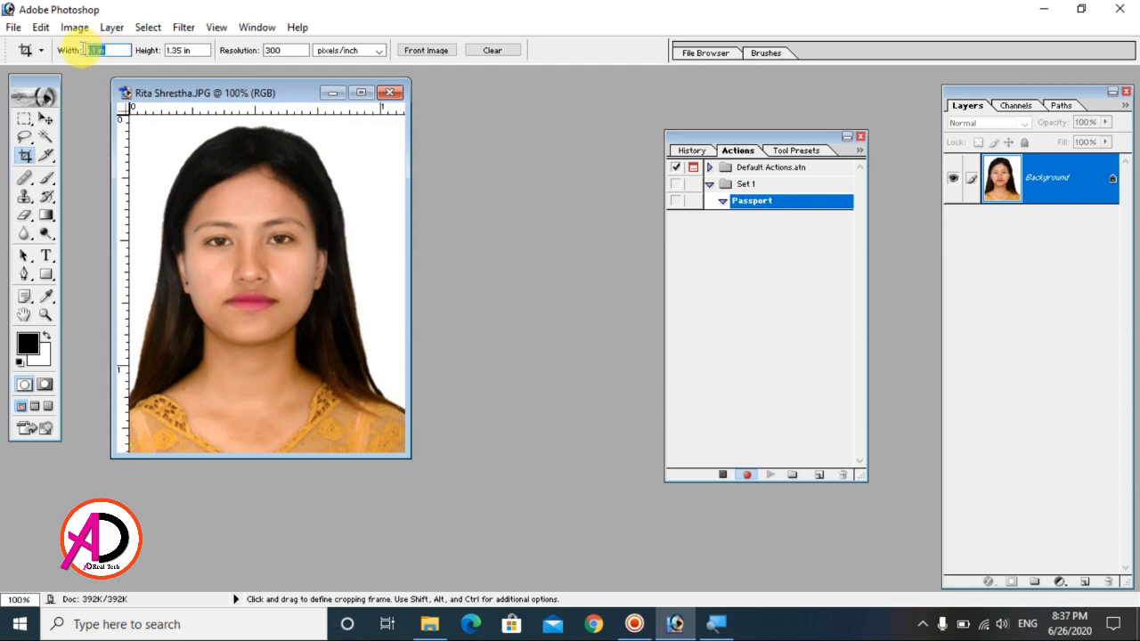
double_click(286, 50)
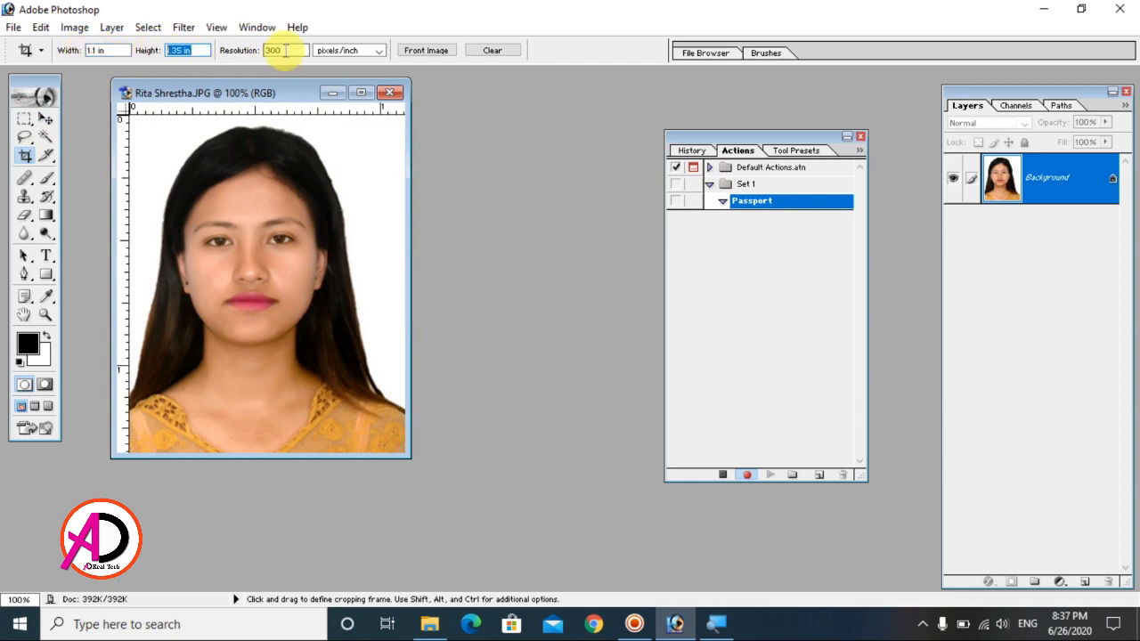
left_click_drag(133, 115, 400, 495)
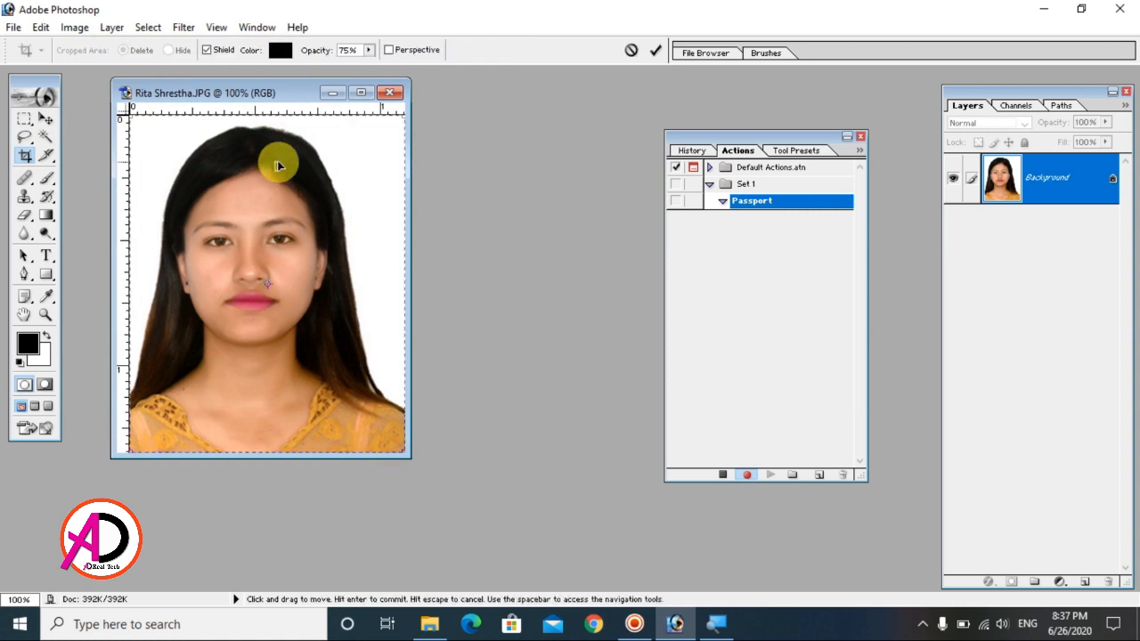
key("Return")
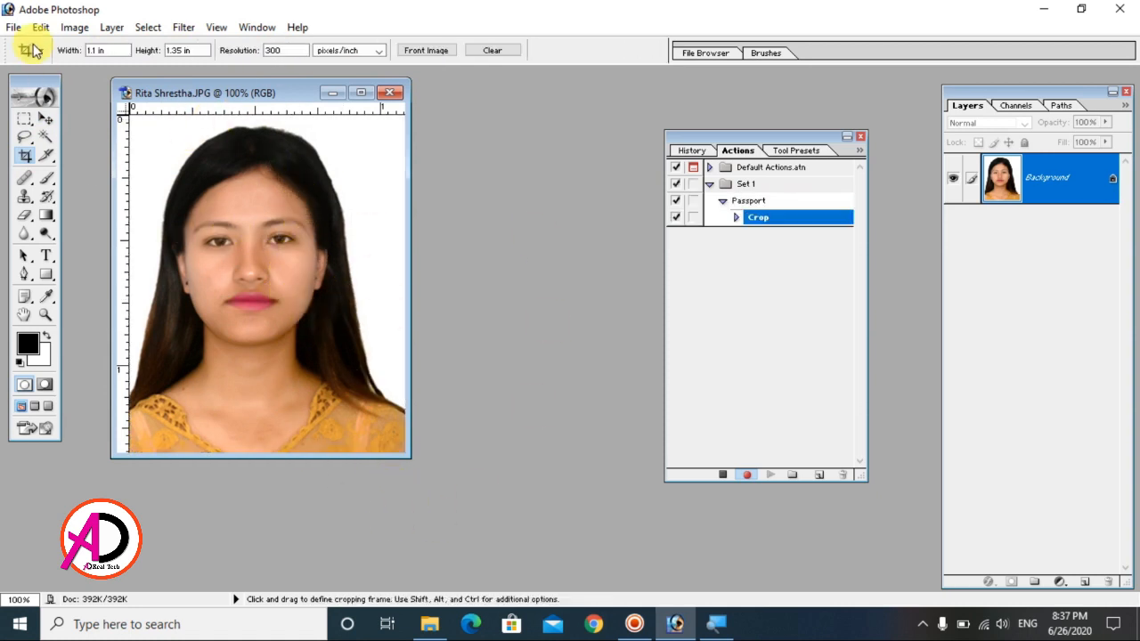
- Create a blank white document from the 4 x 6 preset at 300 pixels/inch and place its window beside the portrait
key("ctrl+n")
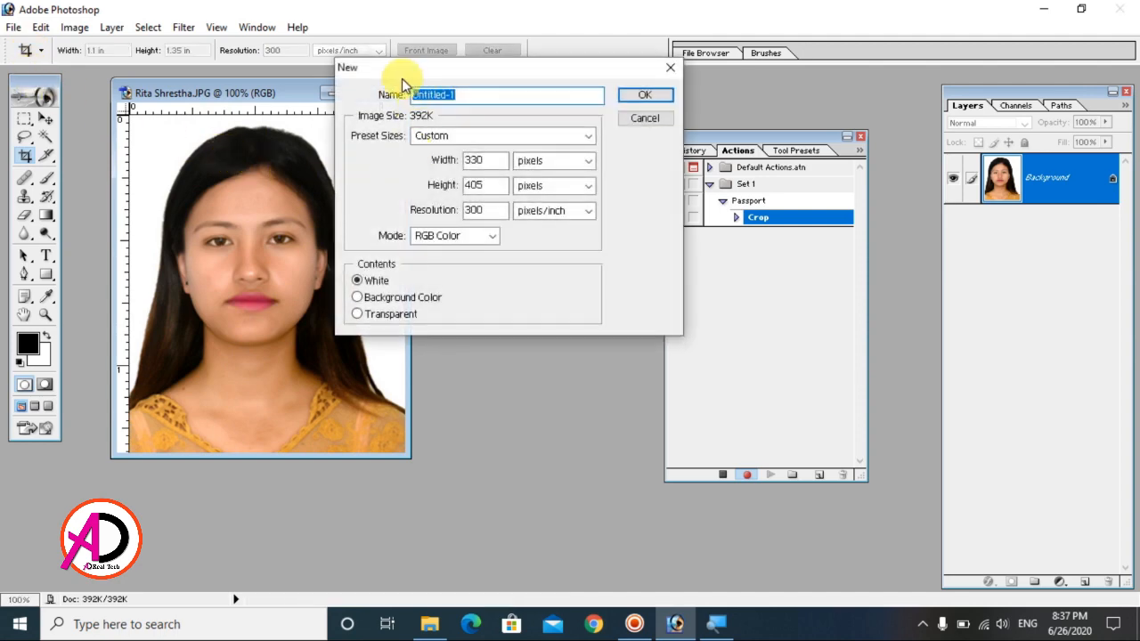
left_click(450, 136)
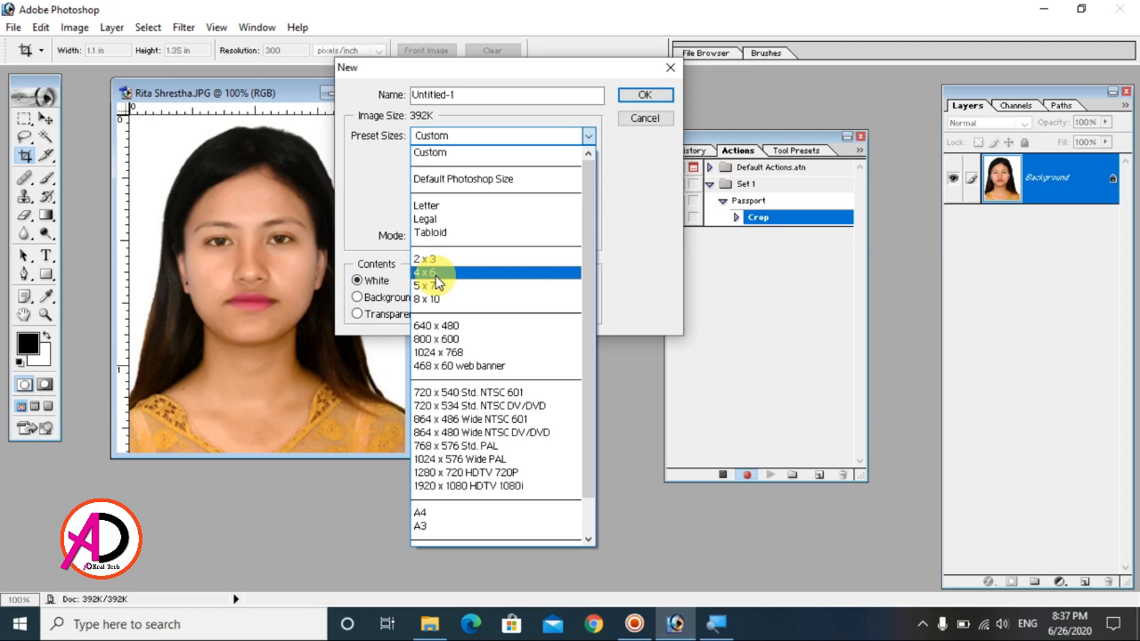
left_click(438, 276)
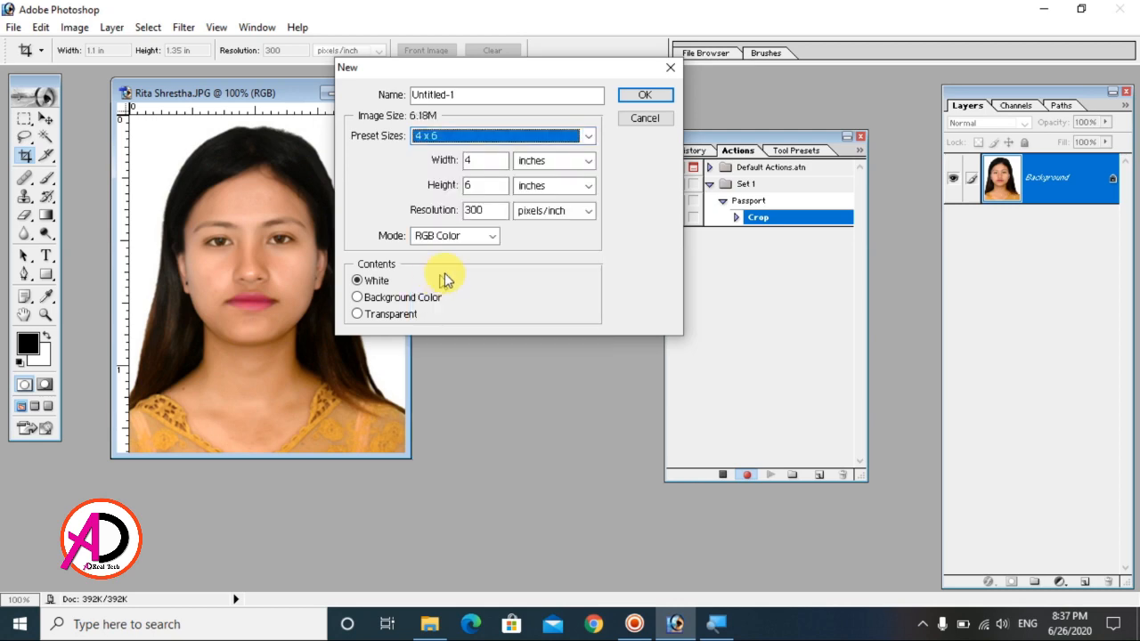
left_click(635, 100)
left_click_drag(170, 97, 426, 129)
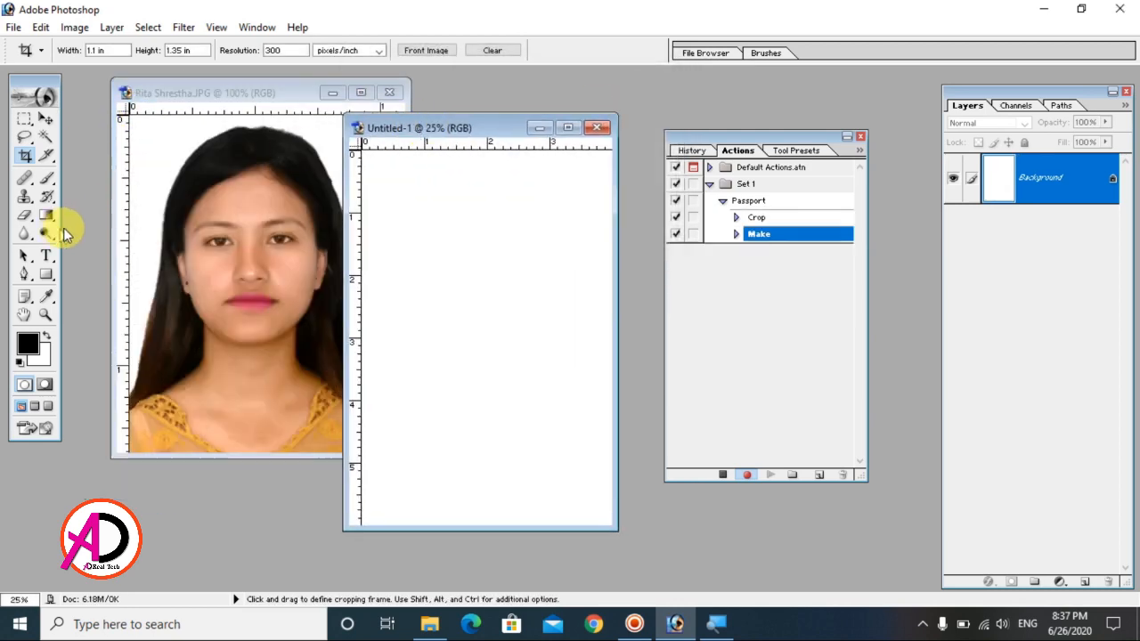
- Copy the entire portrait into the blank 4 x 6 sheet and position it near the sheet's upper-left corner
left_click(163, 192)
key("ctrl+a")
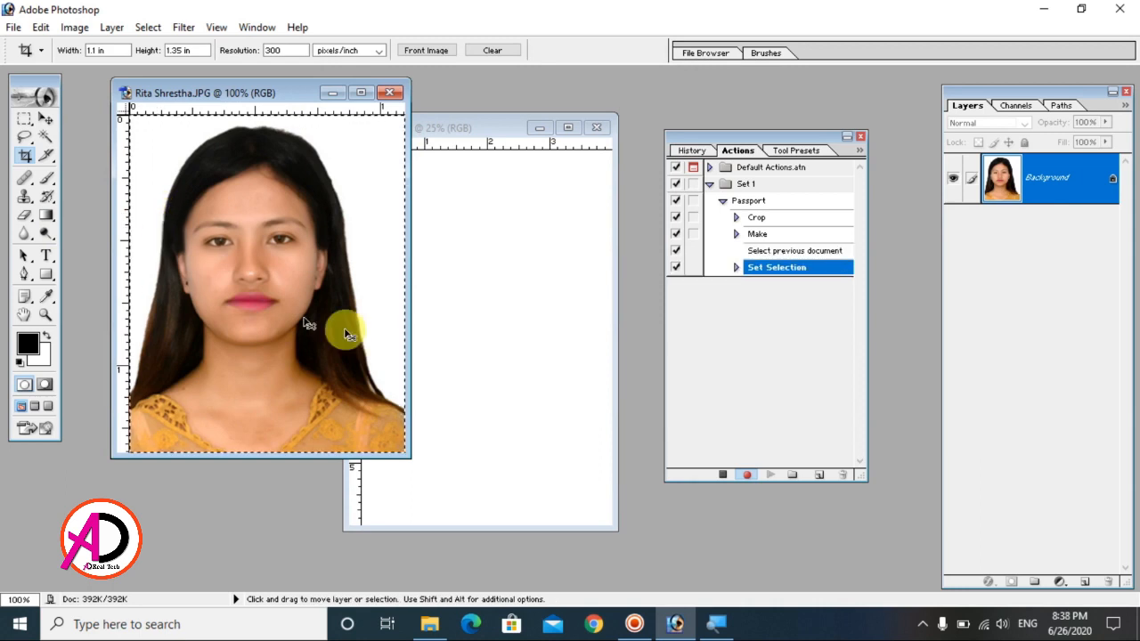
key("ctrl+c")
left_click(488, 306)
key("ctrl+v")
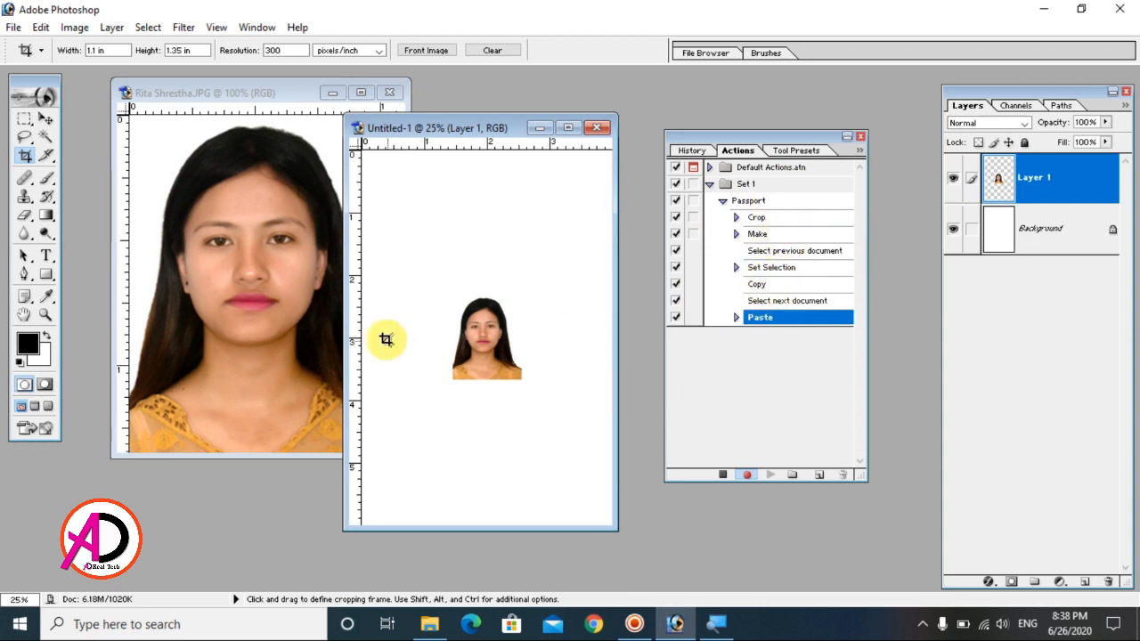
key("v")
left_click_drag(501, 348, 431, 231)
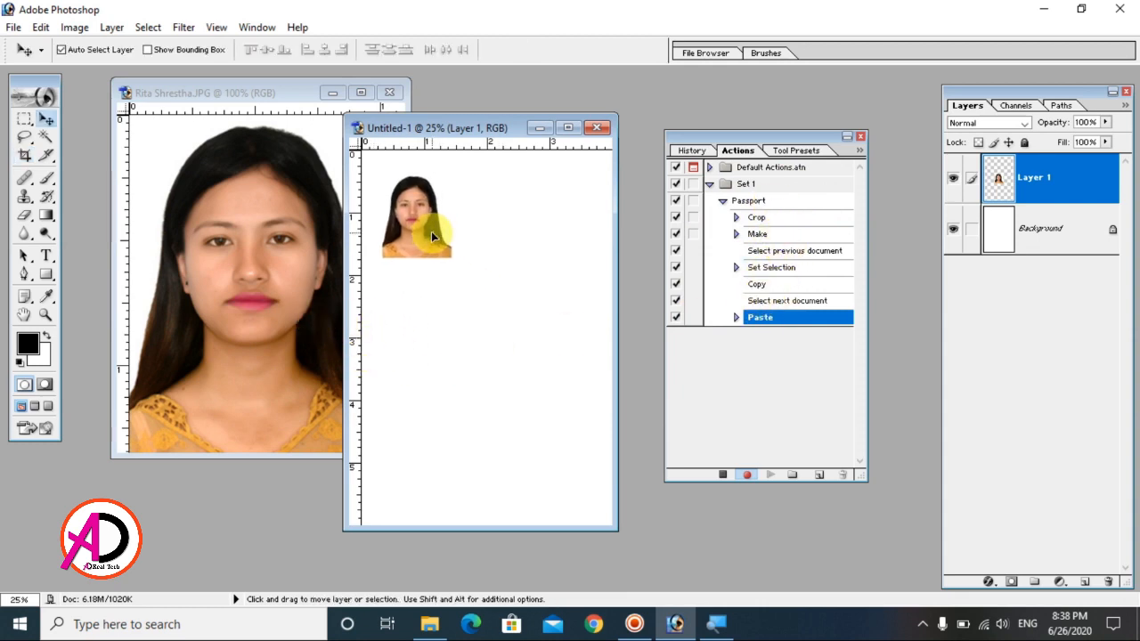
- Add a 2 px black centered stroke at 100% opacity around the pasted portrait
left_click(40, 27)
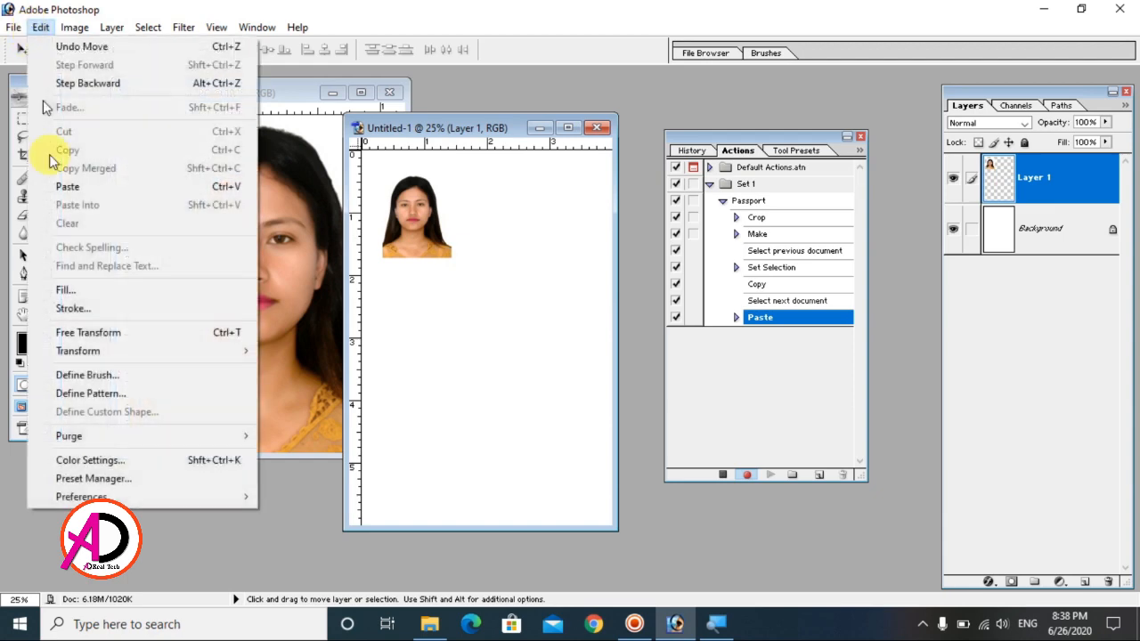
left_click(89, 311)
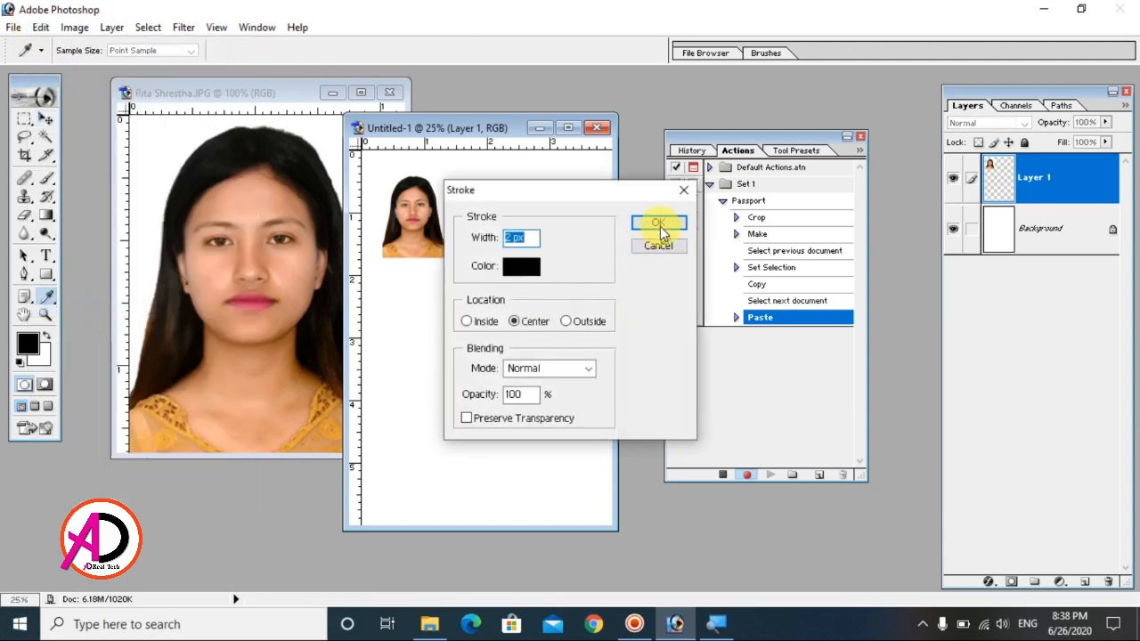
left_click(659, 224)
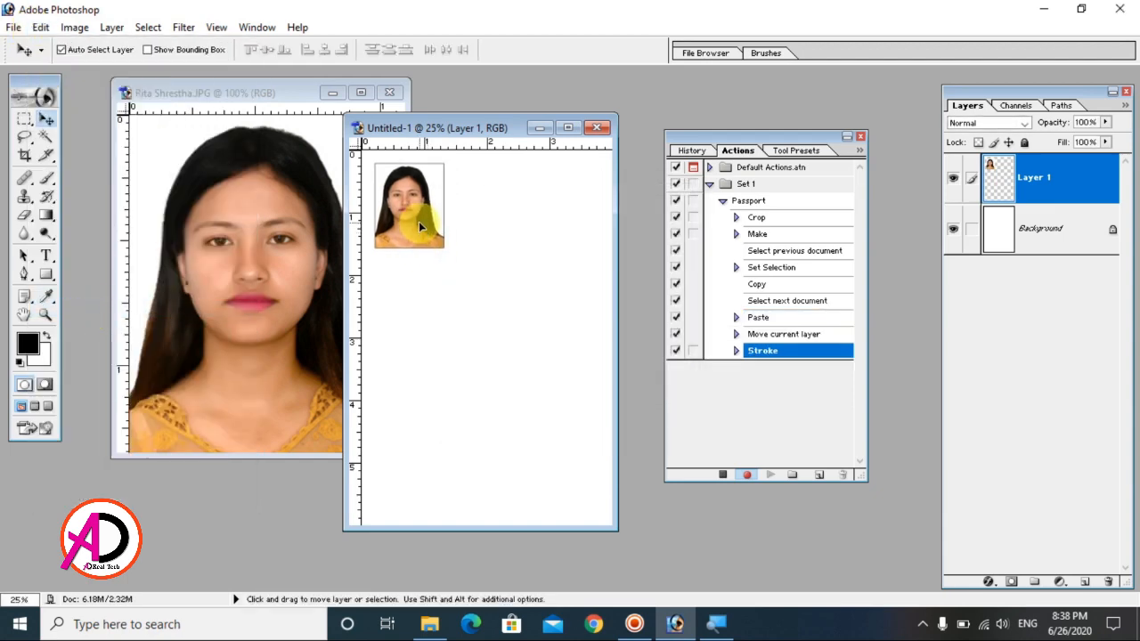
- Duplicate the bordered portrait twice to form a row of three across the sheet, and merge the portraits into one layer
left_click_drag(416, 220, 560, 216)
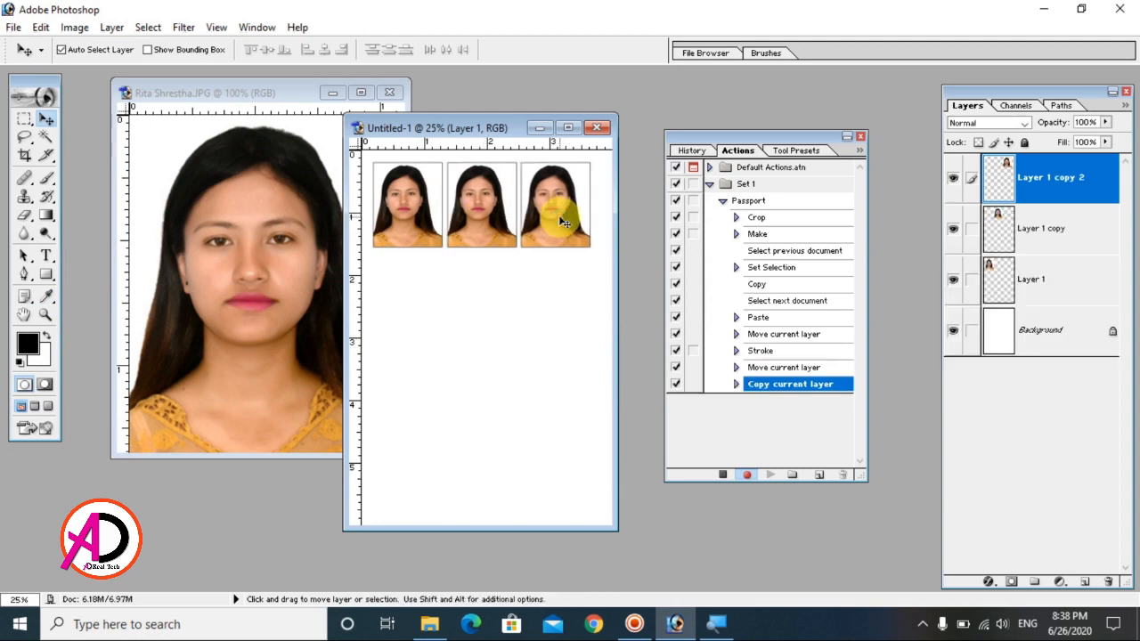
left_click(1046, 233)
left_click(1048, 178)
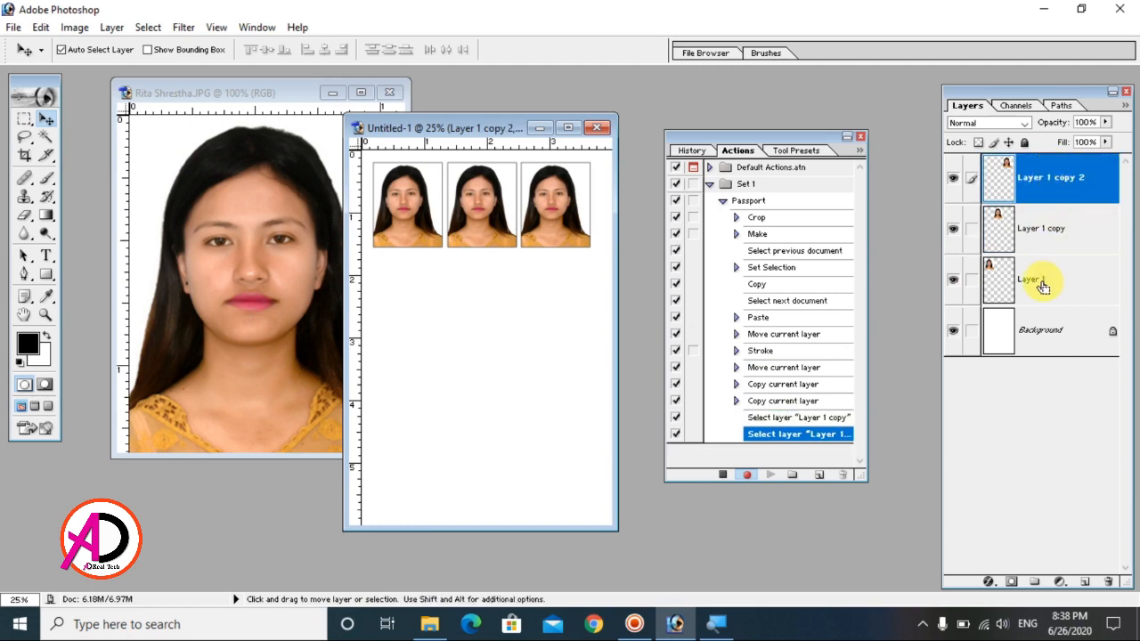
key("ctrl+e")
key("ctrl+e")
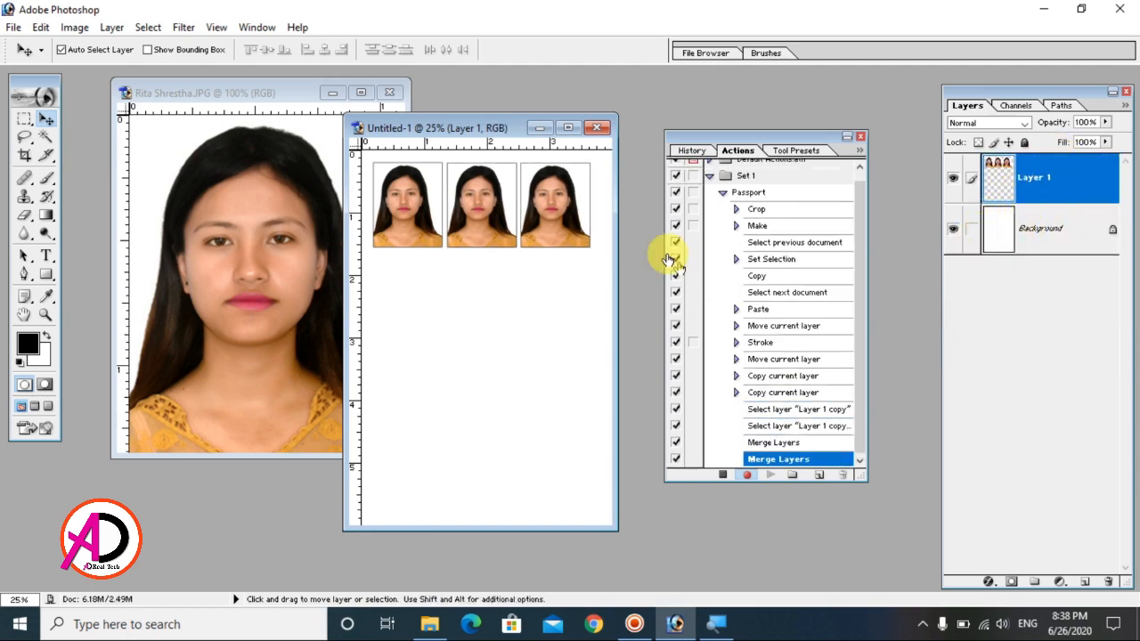
- Center the row by nudging it right, duplicate it three times down the sheet, and merge the four rows into one layer
key("shift+Right")
key("shift+Right")
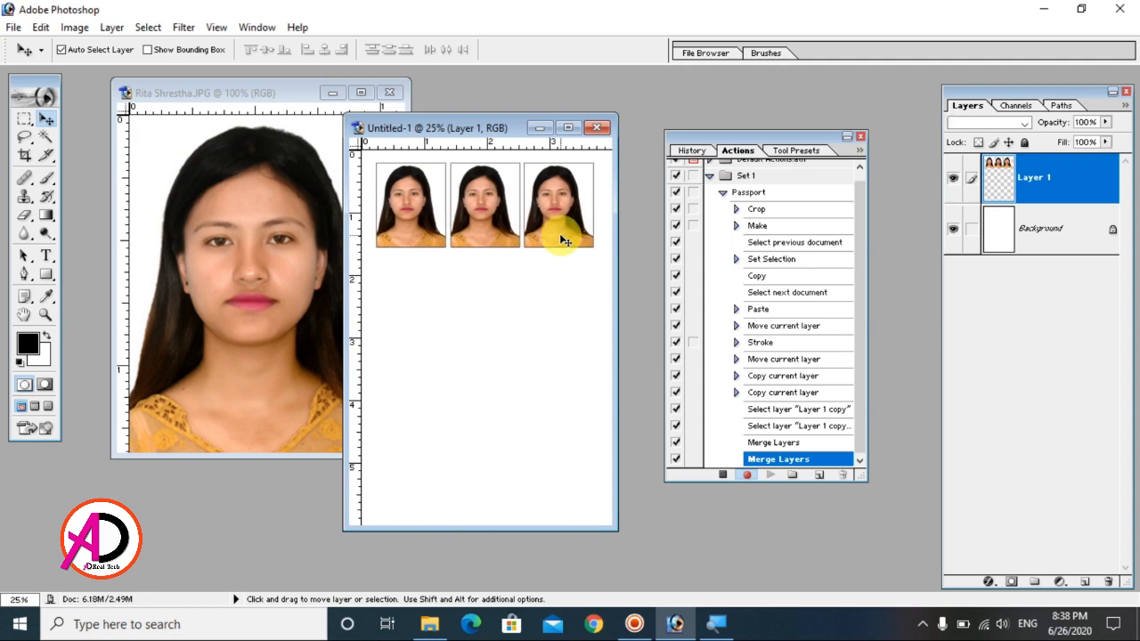
left_click_drag(553, 249, 566, 460)
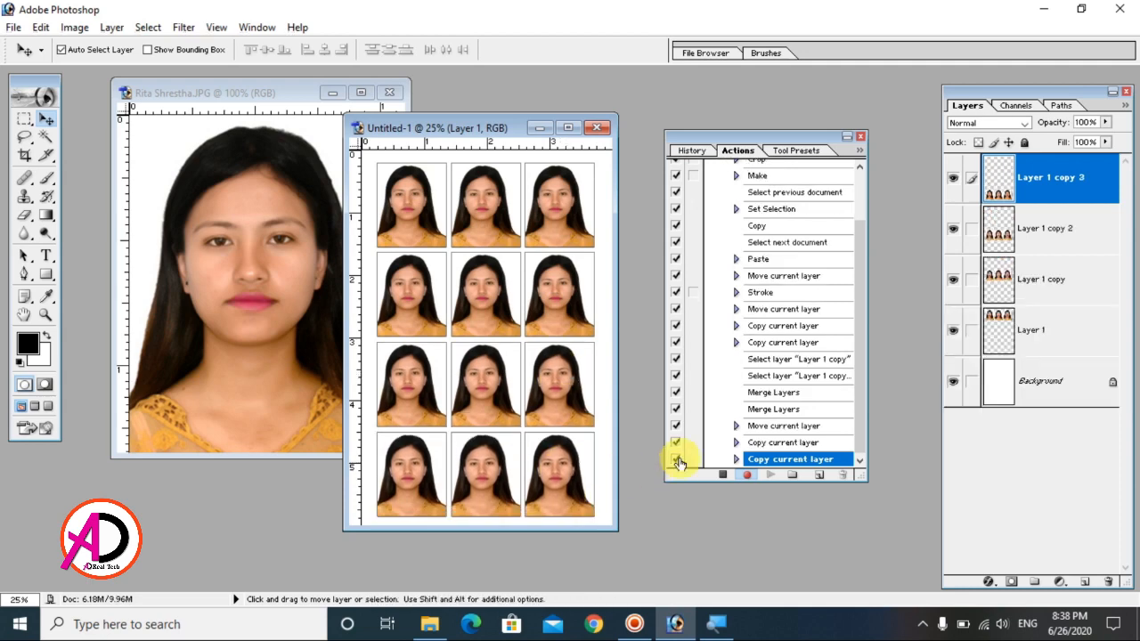
key("ctrl+e")
key("ctrl+e")
key("ctrl+e")
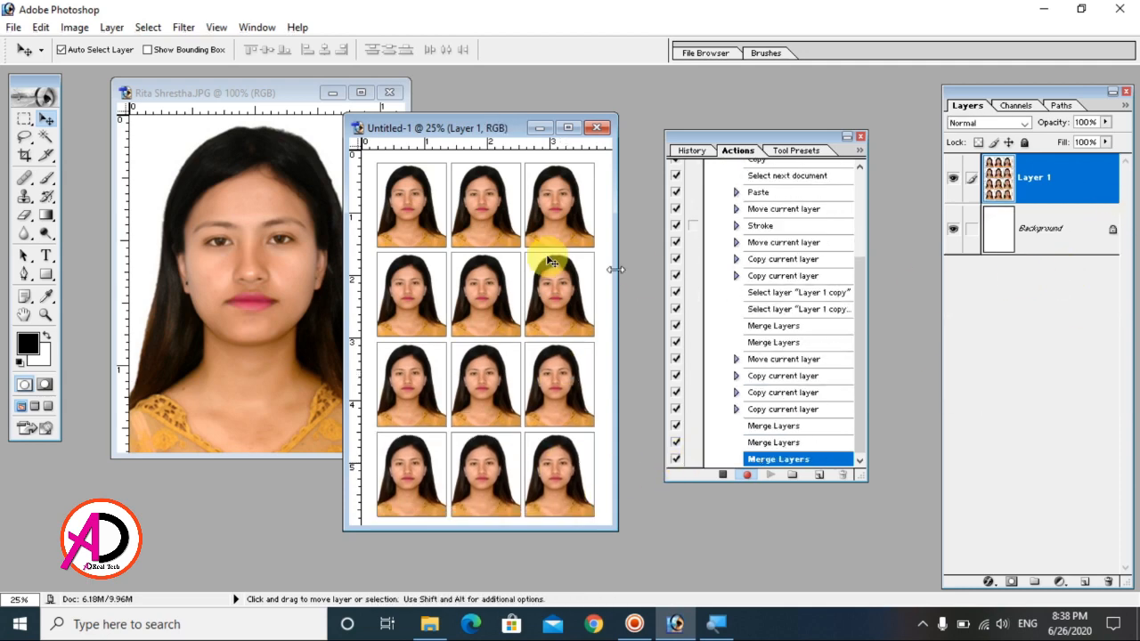
- Stop recording the action and close both the photo sheet and the source portrait without saving
left_click_drag(493, 134, 539, 129)
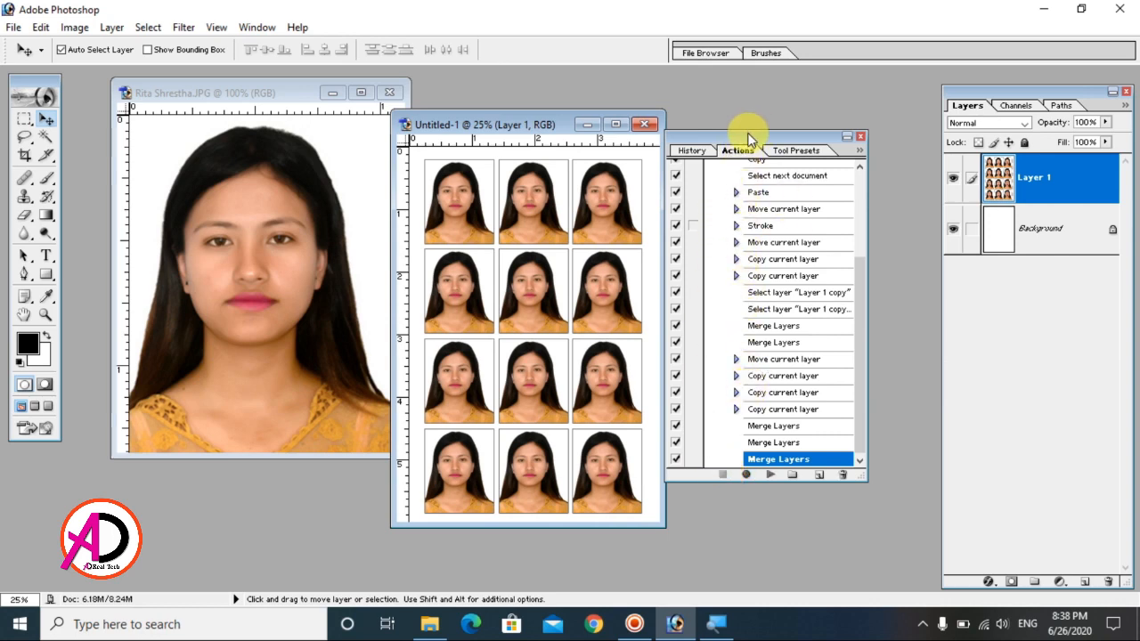
left_click_drag(748, 138, 795, 123)
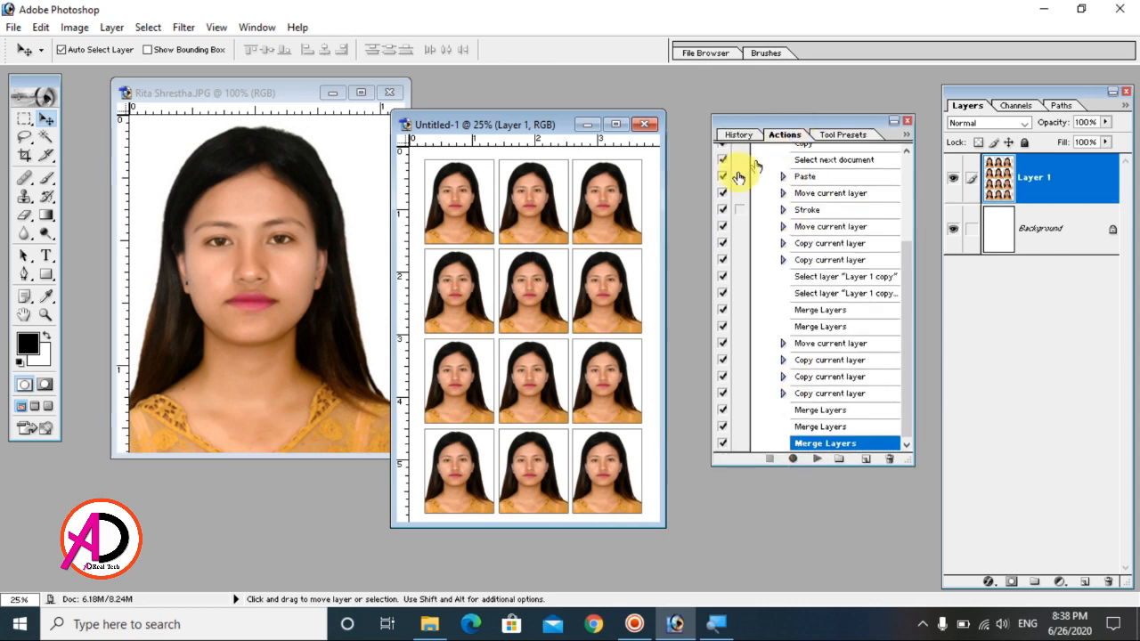
left_click(649, 124)
left_click(580, 246)
left_click(389, 93)
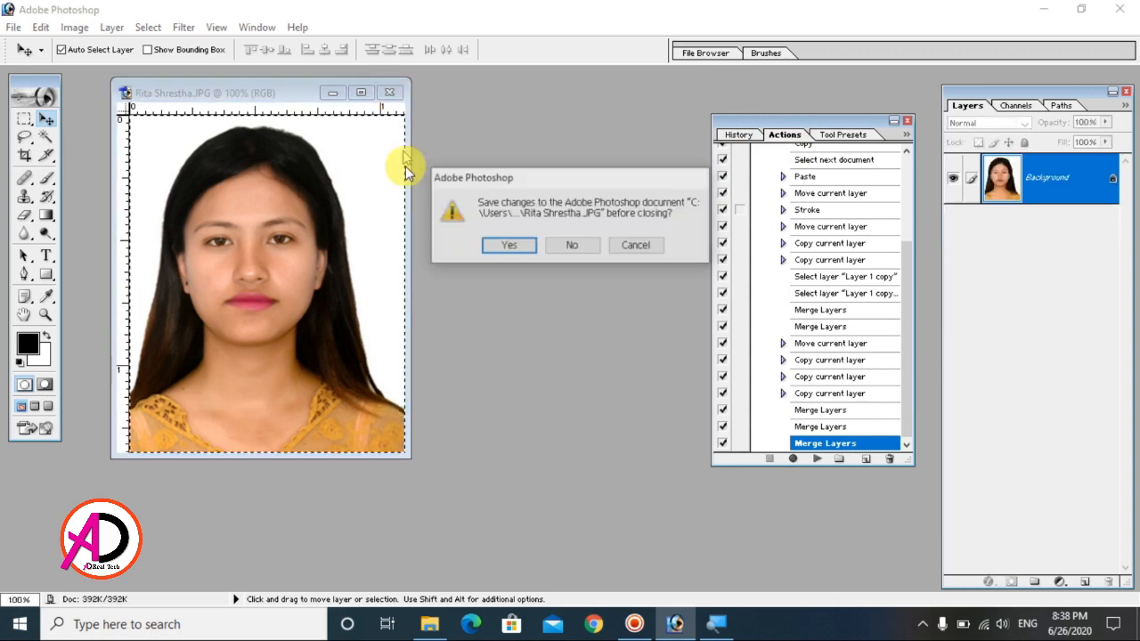
left_click(570, 246)
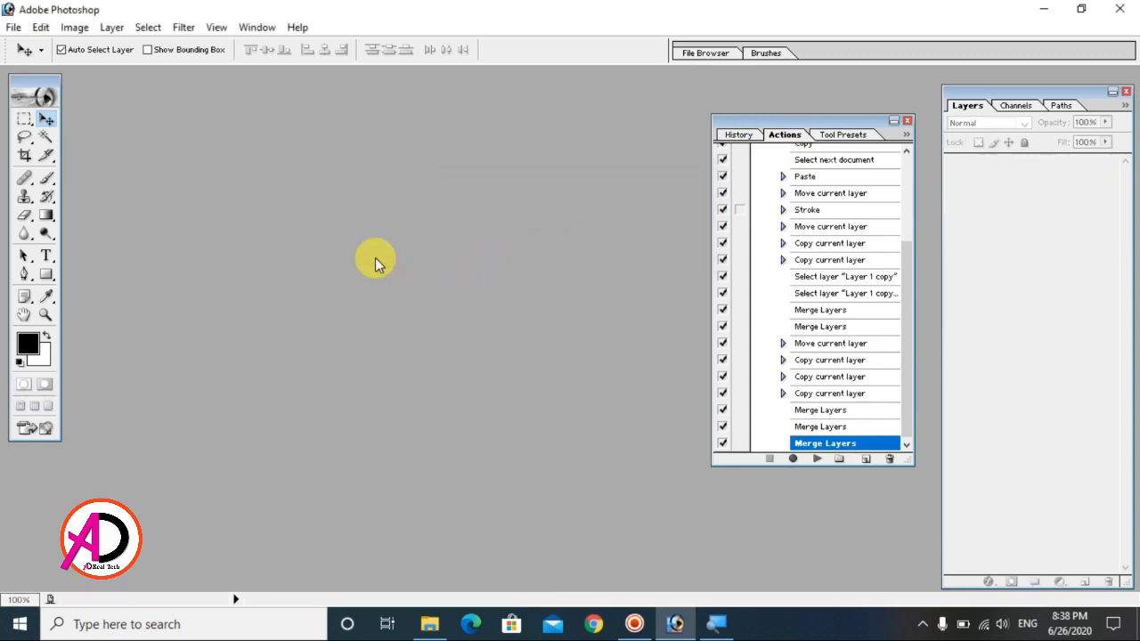
- Open the portrait of the woman in the orange-collared white shirt from Downloads and run the Passport action on it
left_click(429, 625)
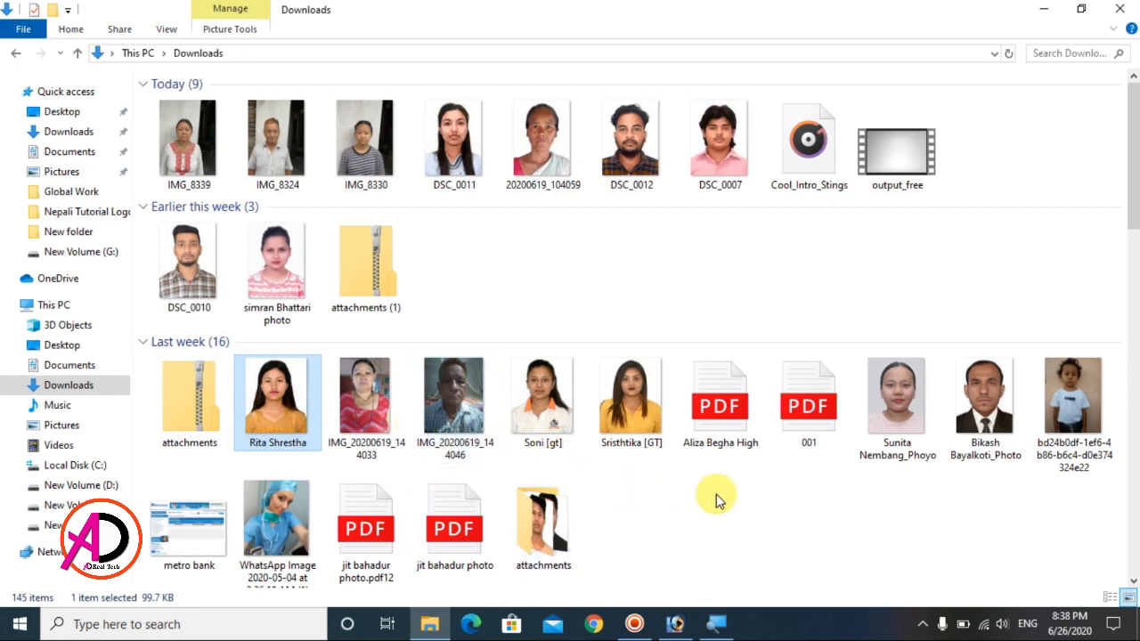
left_click_drag(568, 428, 678, 416)
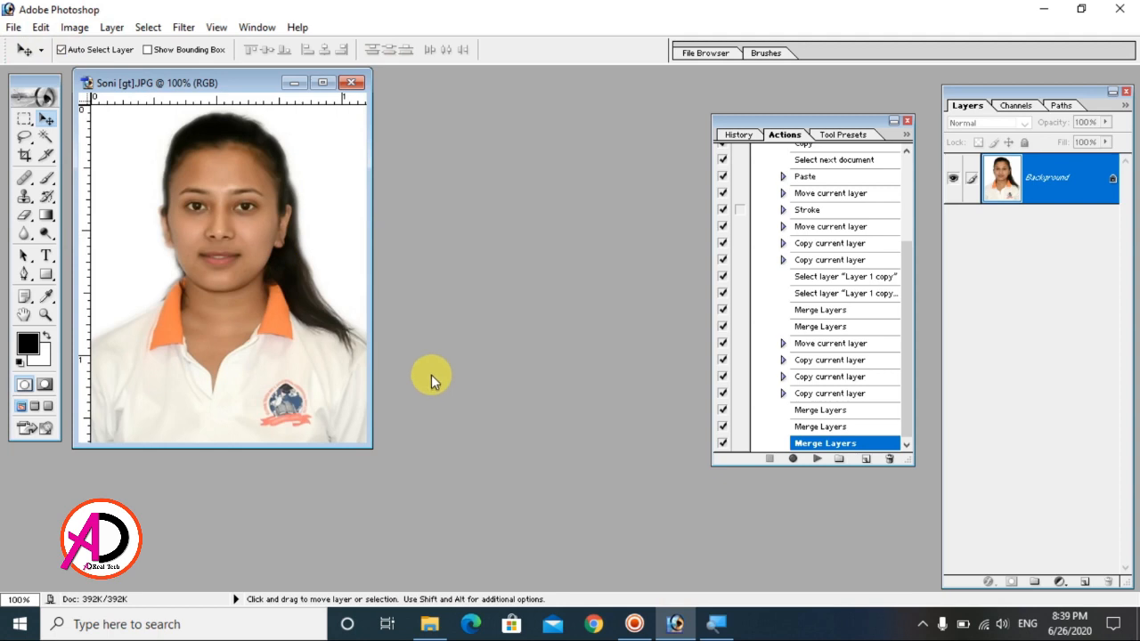
key("F2")
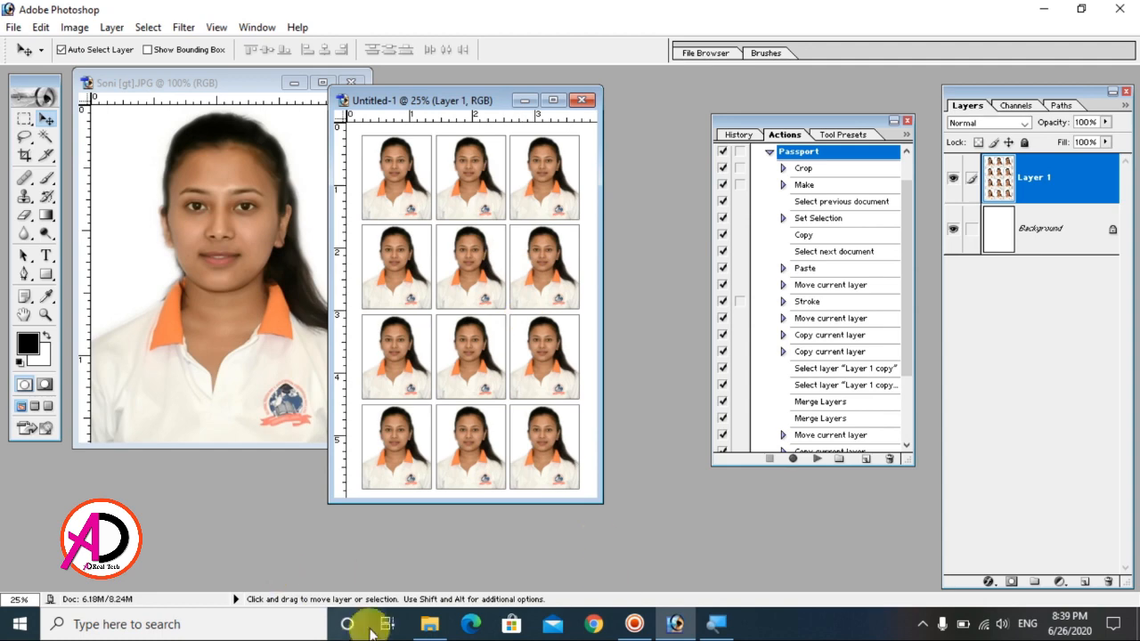
- Open DSC_0010 from Downloads, run the Passport action on it, and place the generated sheet beside the portrait
left_click(430, 623)
left_click_drag(189, 268, 299, 255)
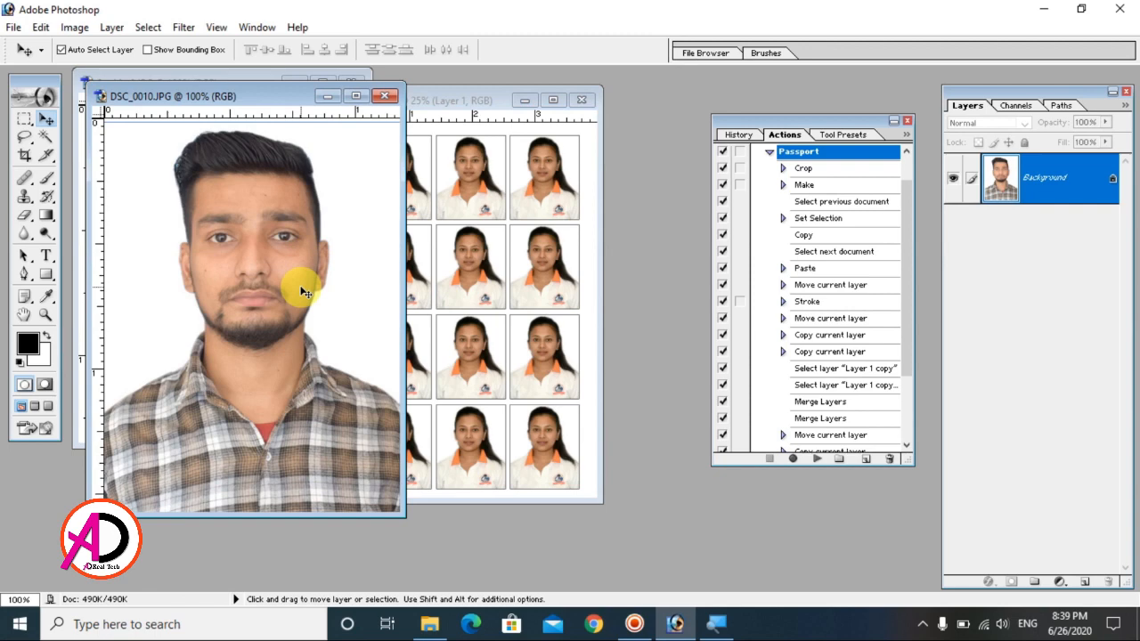
key("F2")
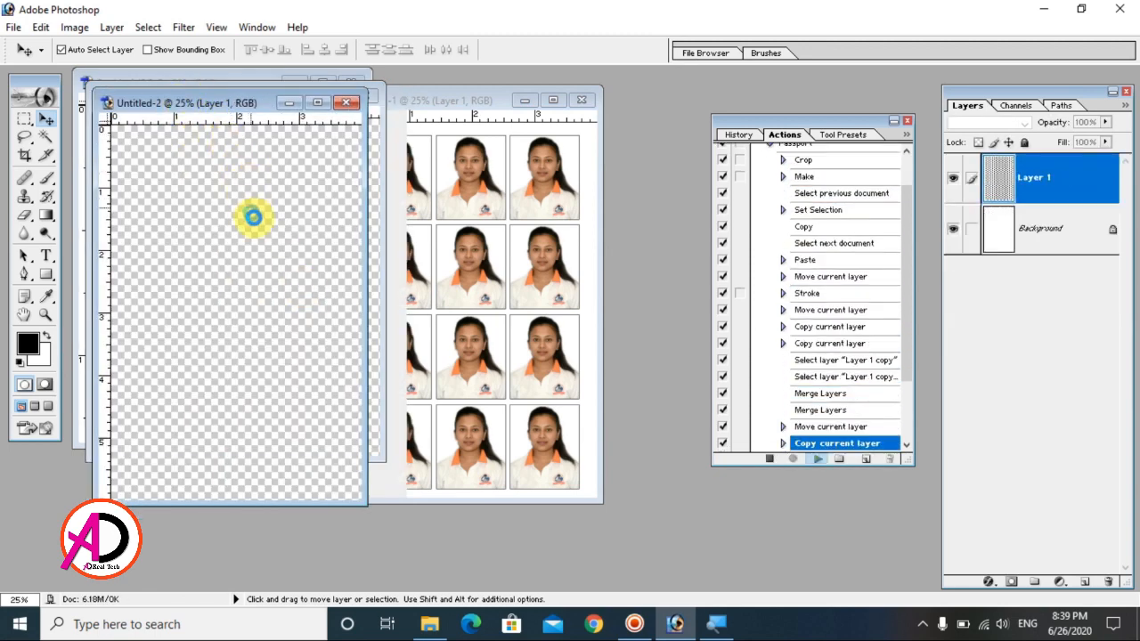
left_click_drag(190, 101, 446, 97)
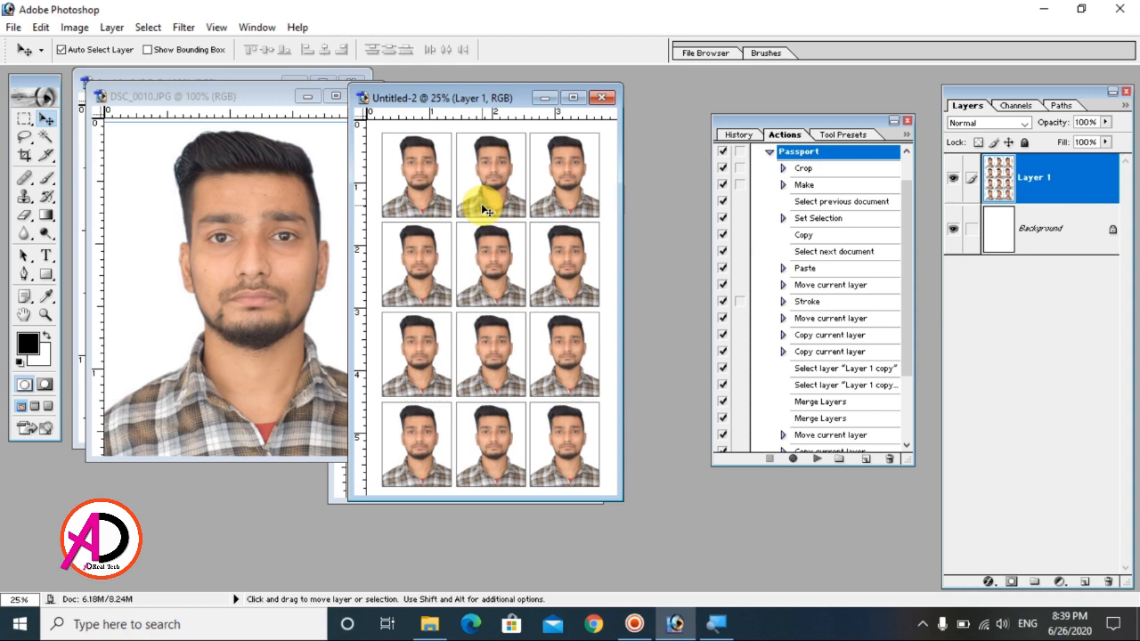
- Reposition and lengthen the Actions palette to show all the recorded commands of the Passport action
left_click_drag(799, 119, 795, 102)
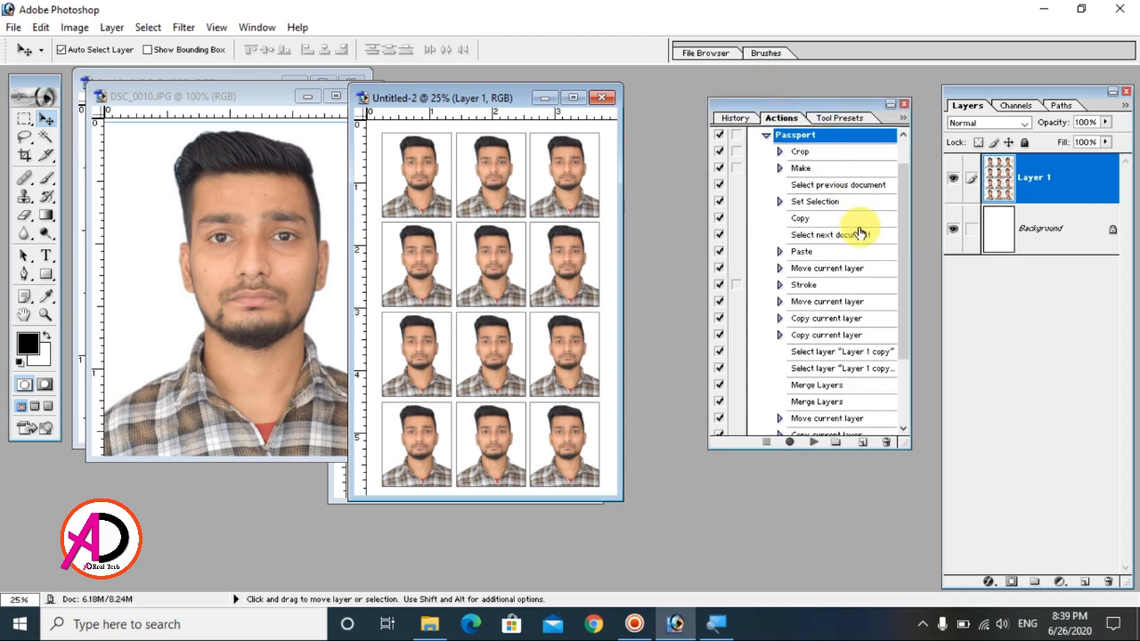
left_click_drag(905, 445, 904, 547)
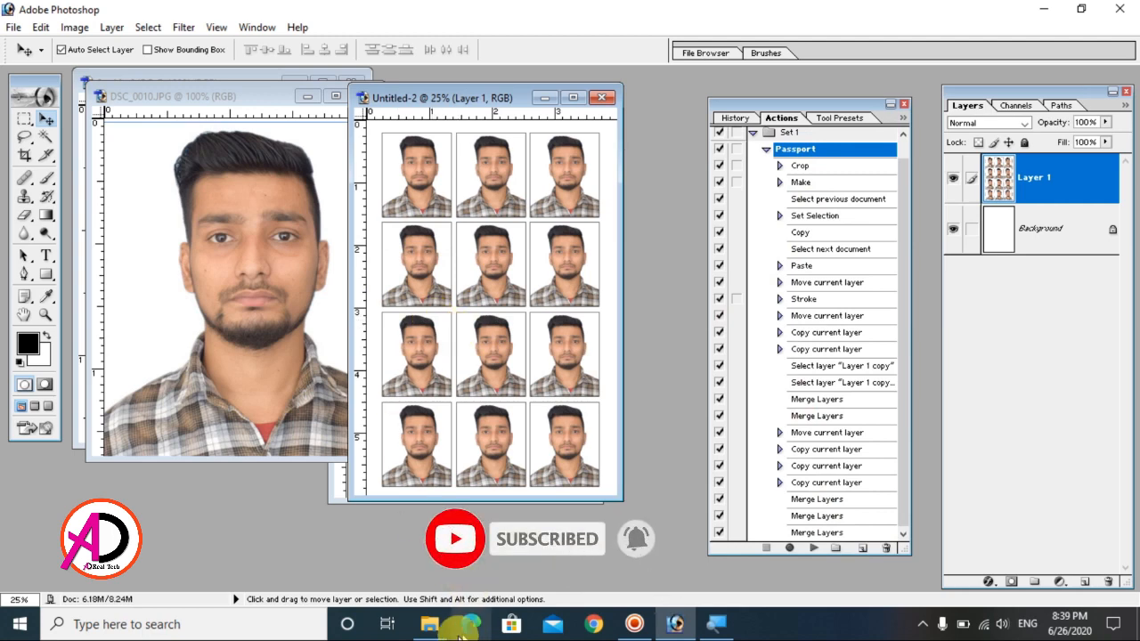
- Open the portrait stored next to DSC_0010 in Downloads, run the Passport action, and place the generated sheet beside it
left_click(429, 623)
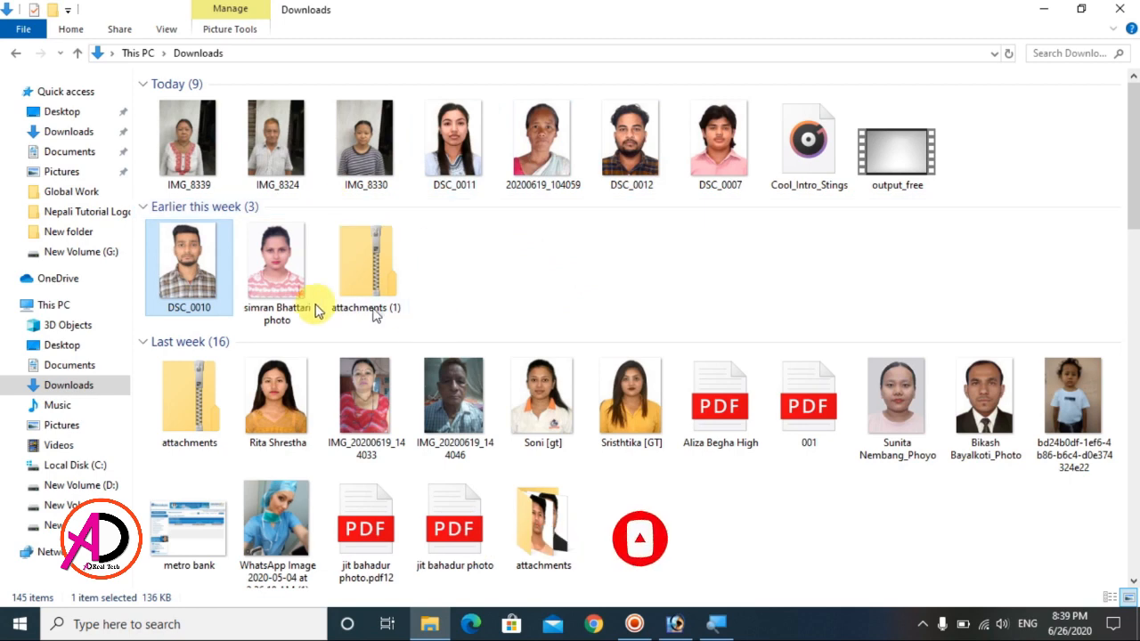
left_click_drag(277, 294, 454, 265)
key("F2")
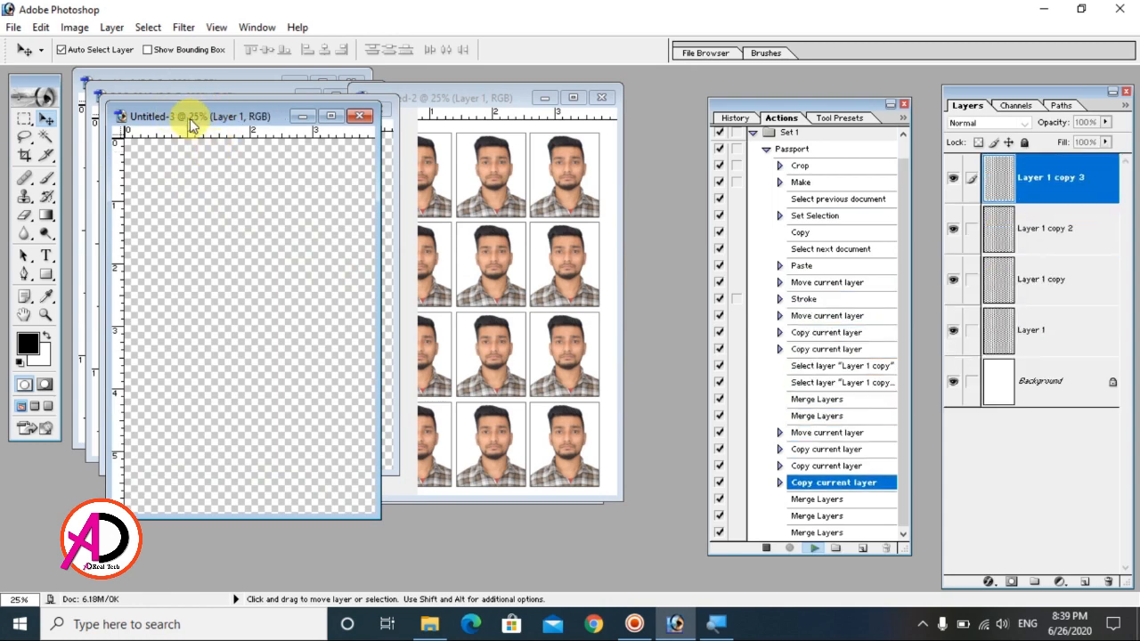
left_click_drag(223, 114, 495, 83)
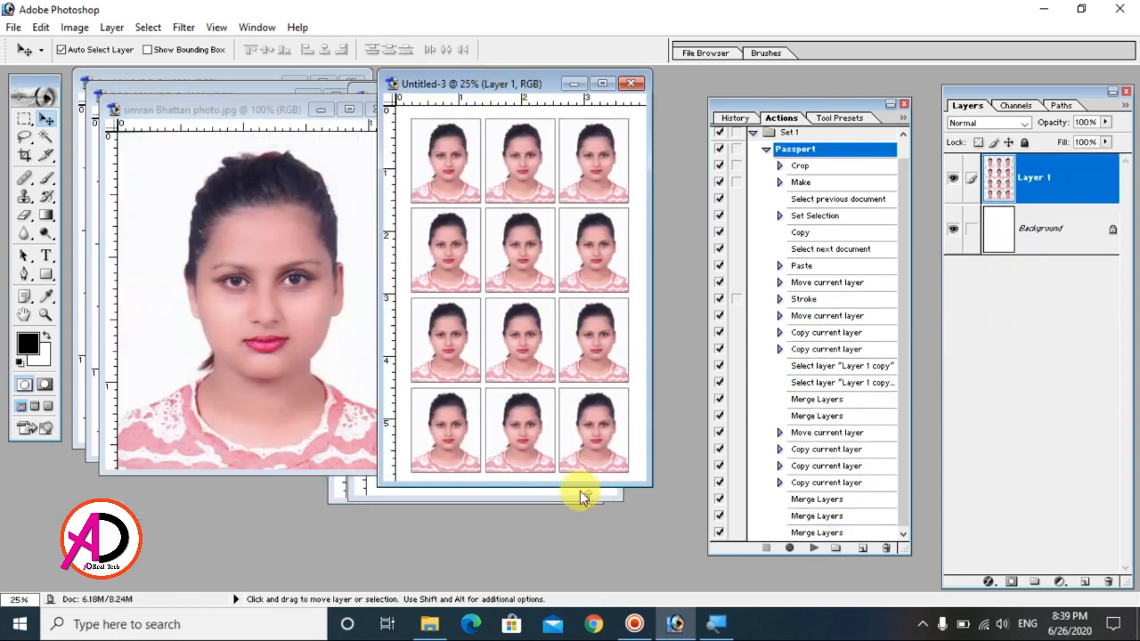